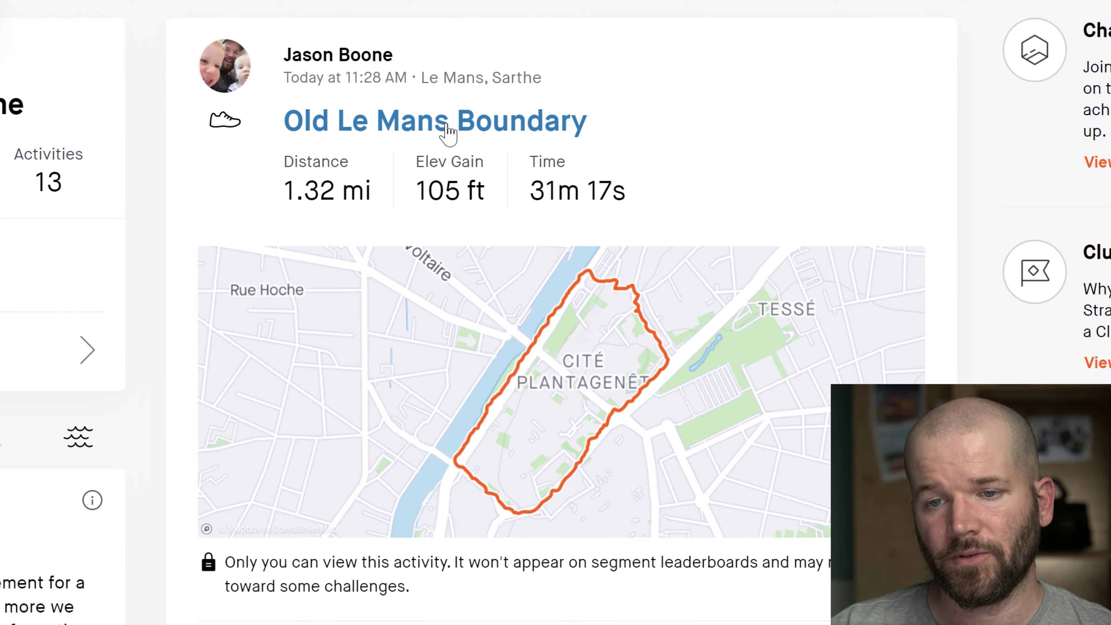
- Open the Old Le Mans Boundary activity and examine its stats, splits, route map and elevation chart
left_click(543, 372)
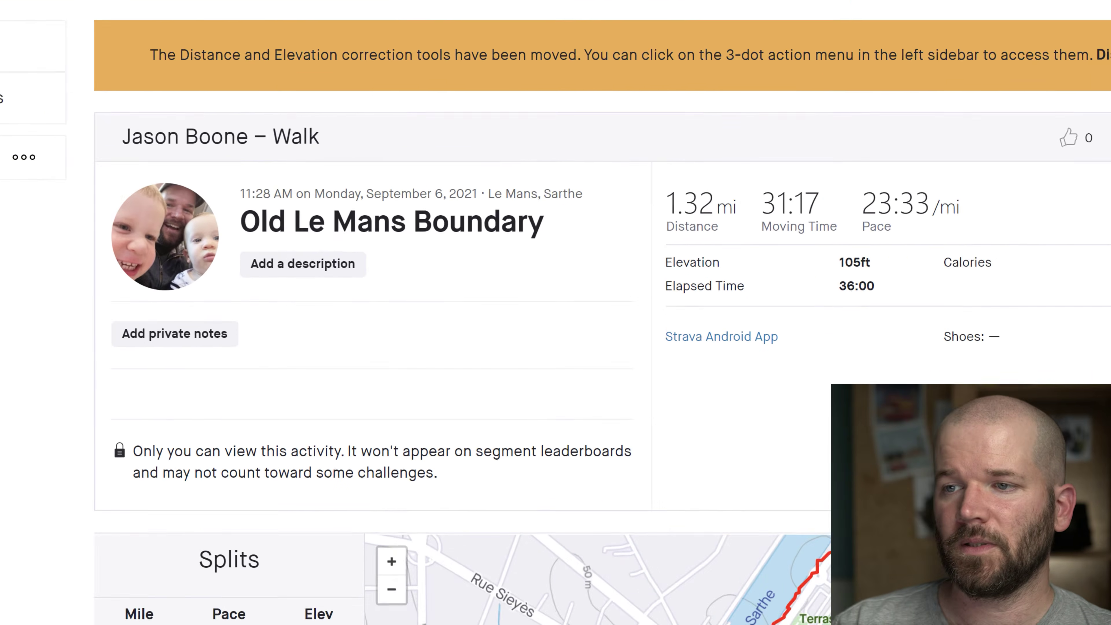
scroll(555, 312, "down", 1)
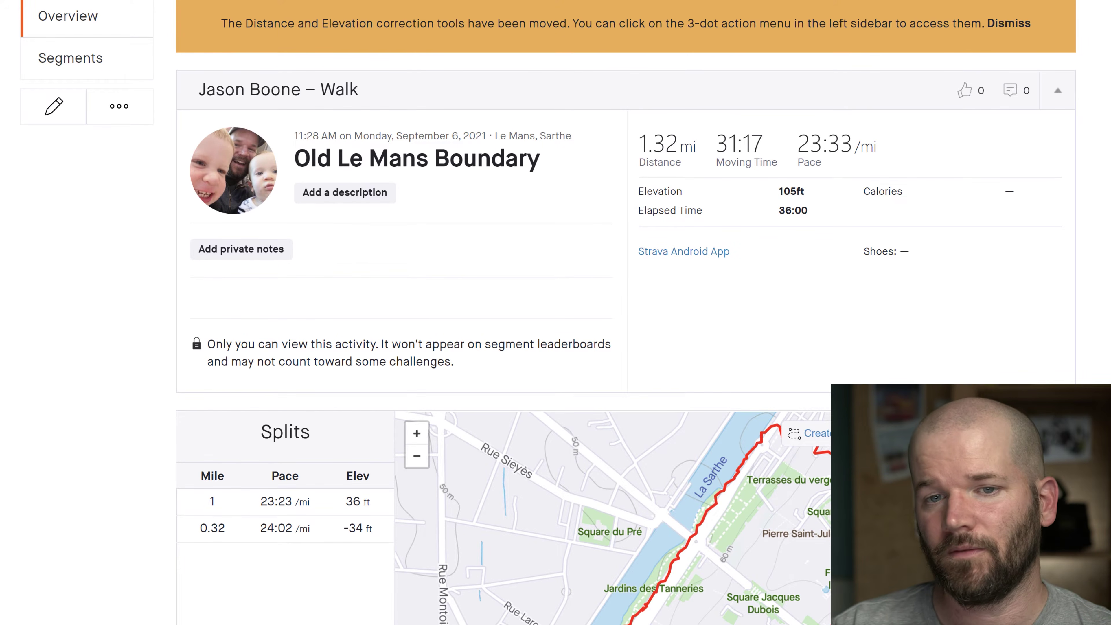
scroll(555, 312, "down", 1)
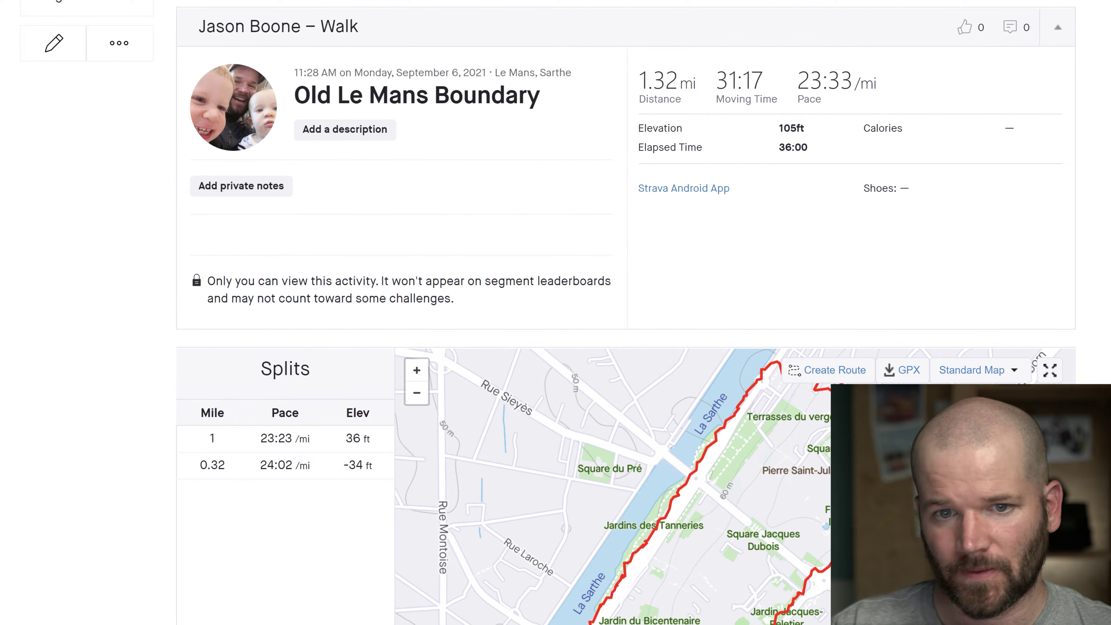
scroll(625, 313, "down", 4)
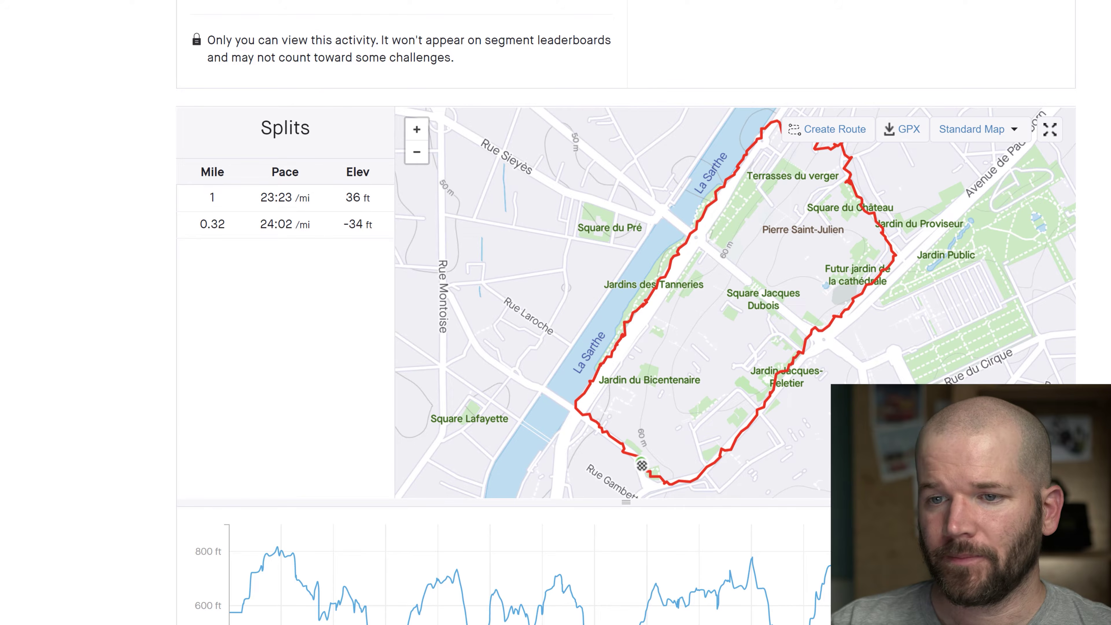
scroll(625, 312, "down", 3)
scroll(626, 313, "up", 1)
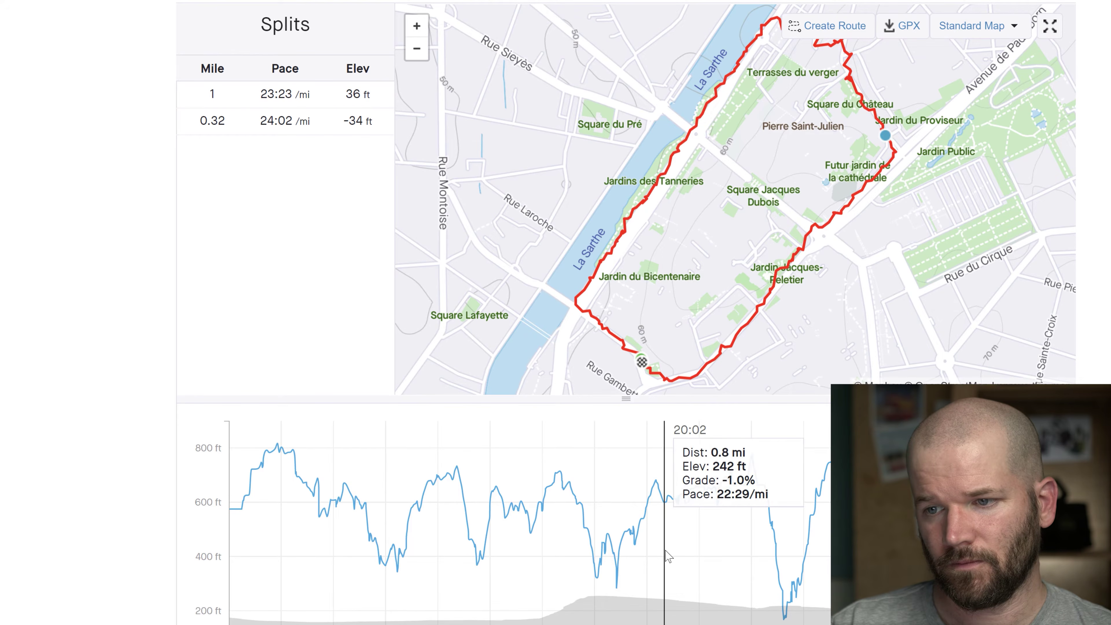
scroll(669, 525, "up", 3)
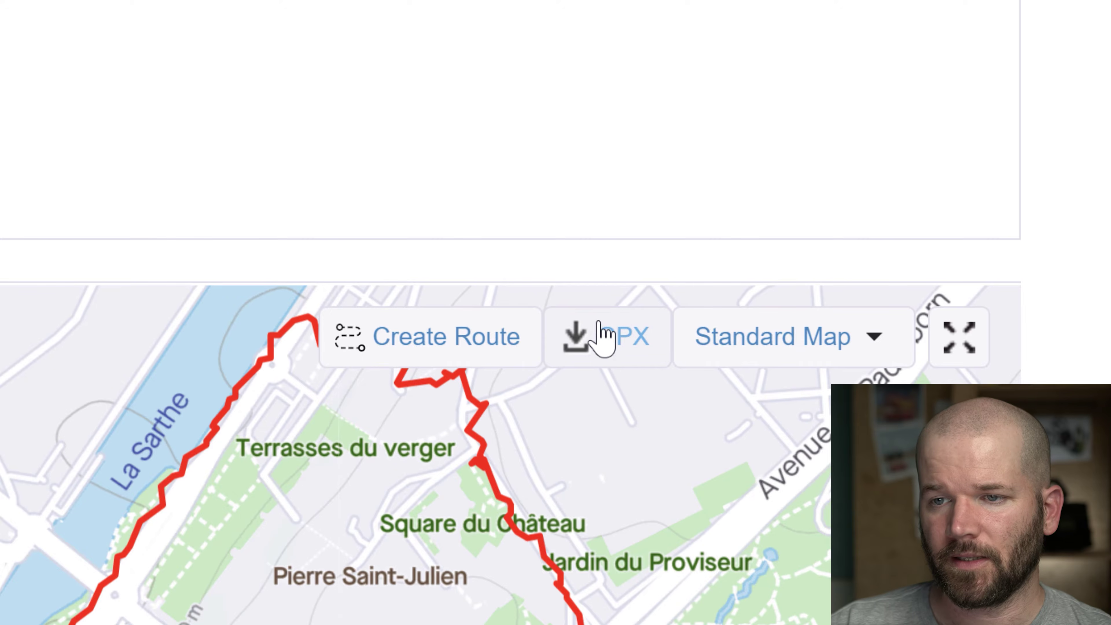
- Try to download the activity's GPX file from its route map
left_click(630, 352)
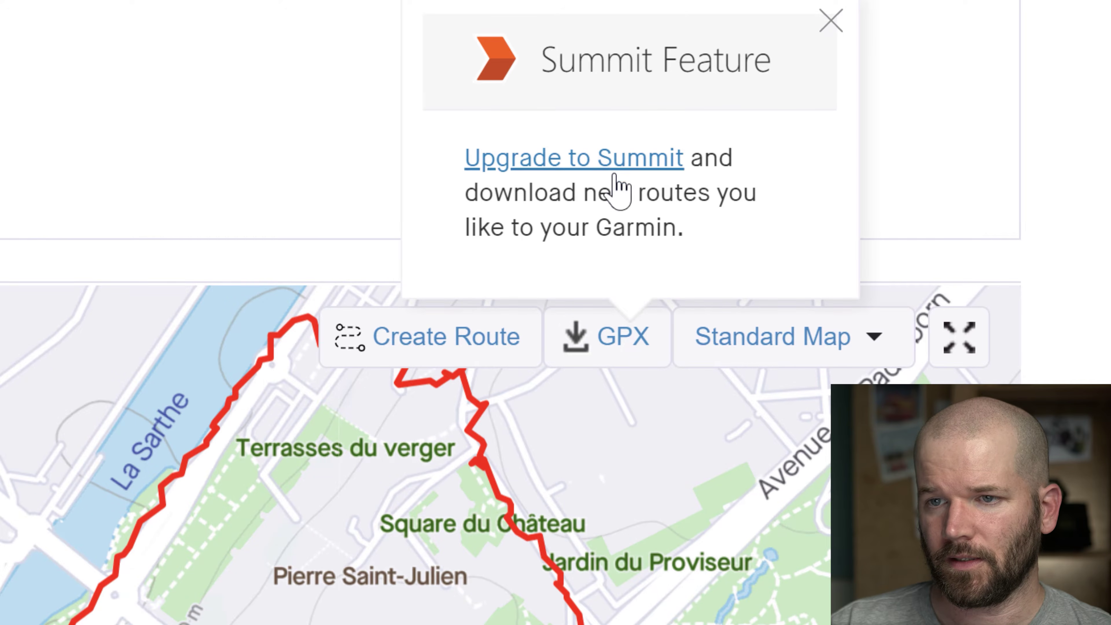
scroll(591, 189, "up", 1)
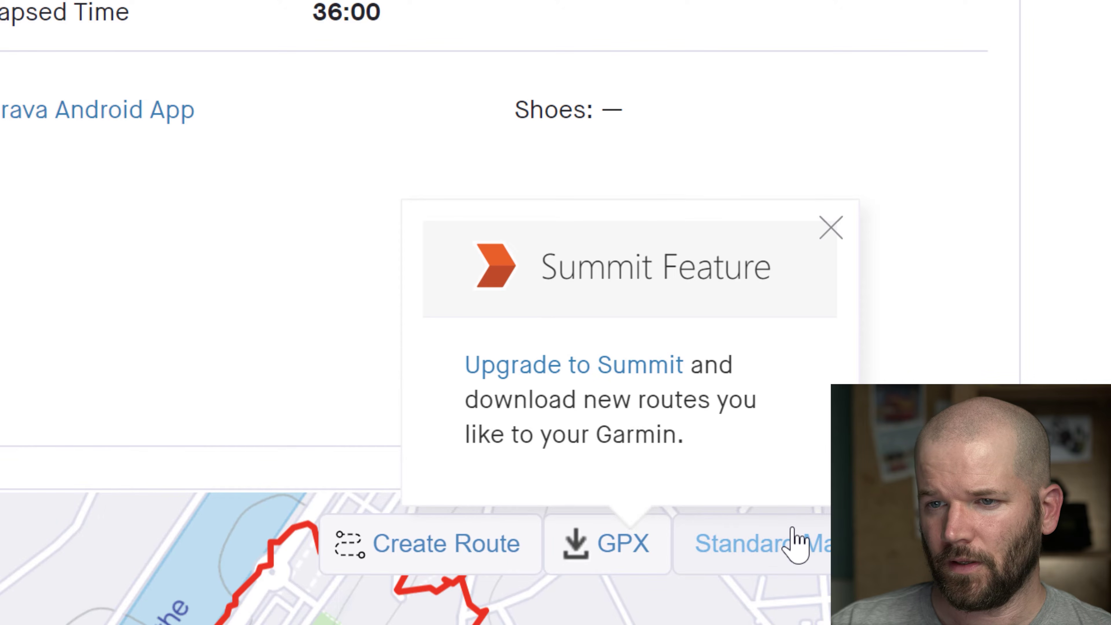
left_click(830, 228)
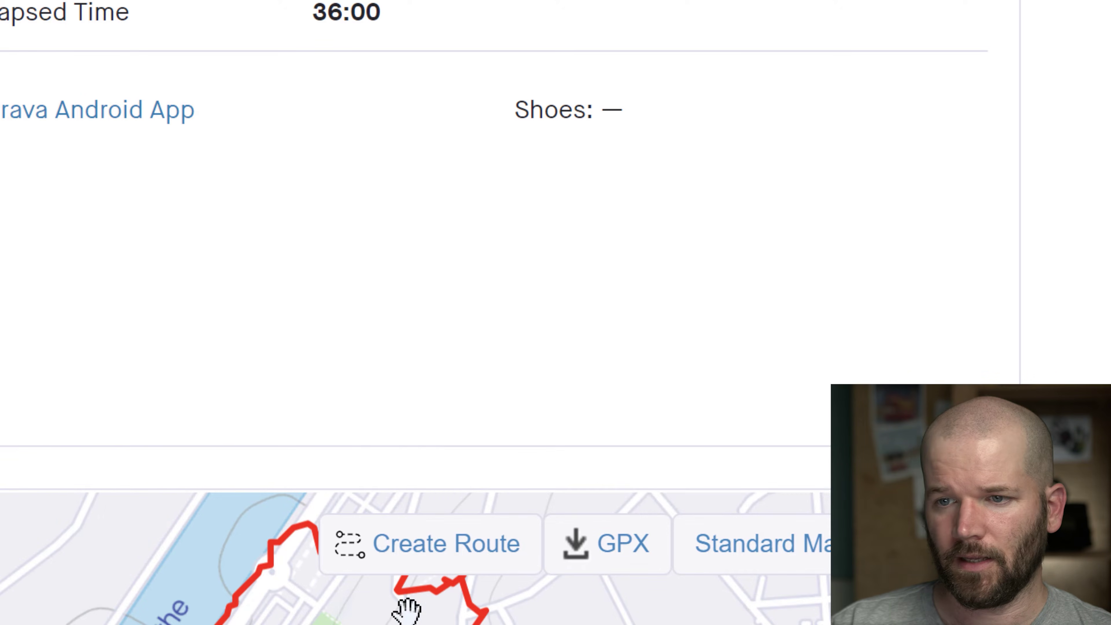
left_click(601, 555)
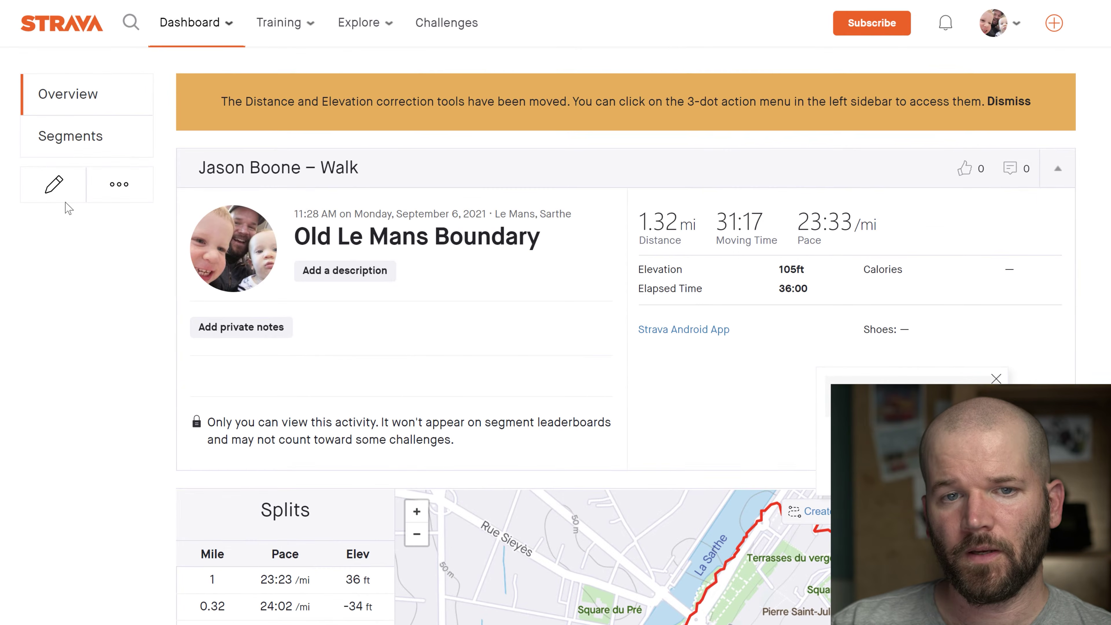
- Export the Old Le Mans Boundary activity as a GPX file using the activity's own export option
left_click(118, 185)
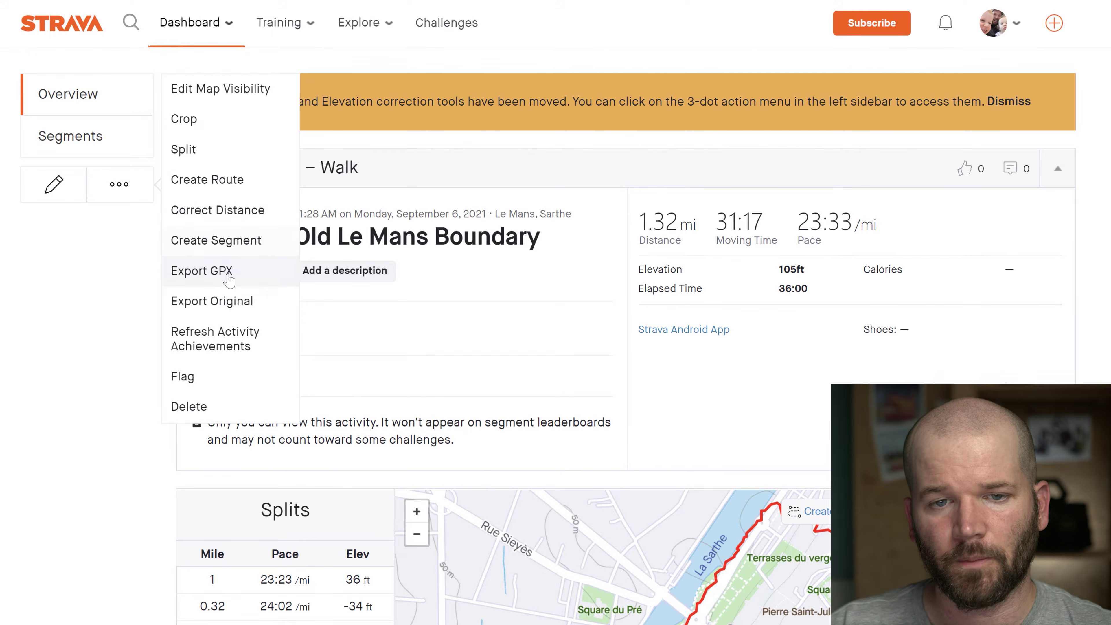
left_click(213, 277)
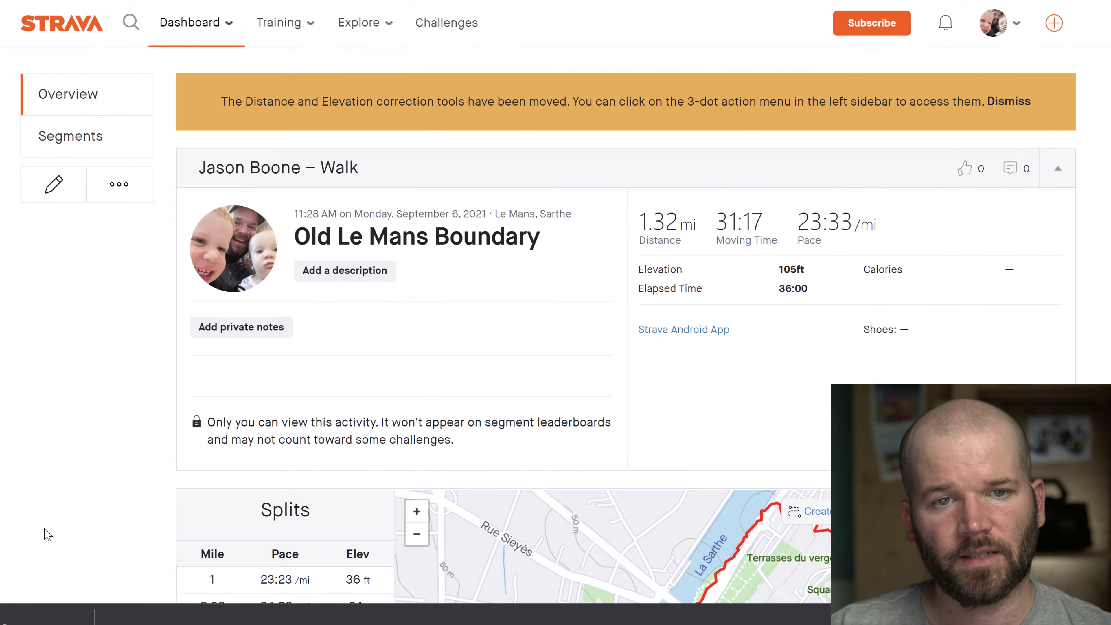
- Save the activity as a public Road route named Old Le Mans Boundary - Route and export that route as GPX
left_click(124, 199)
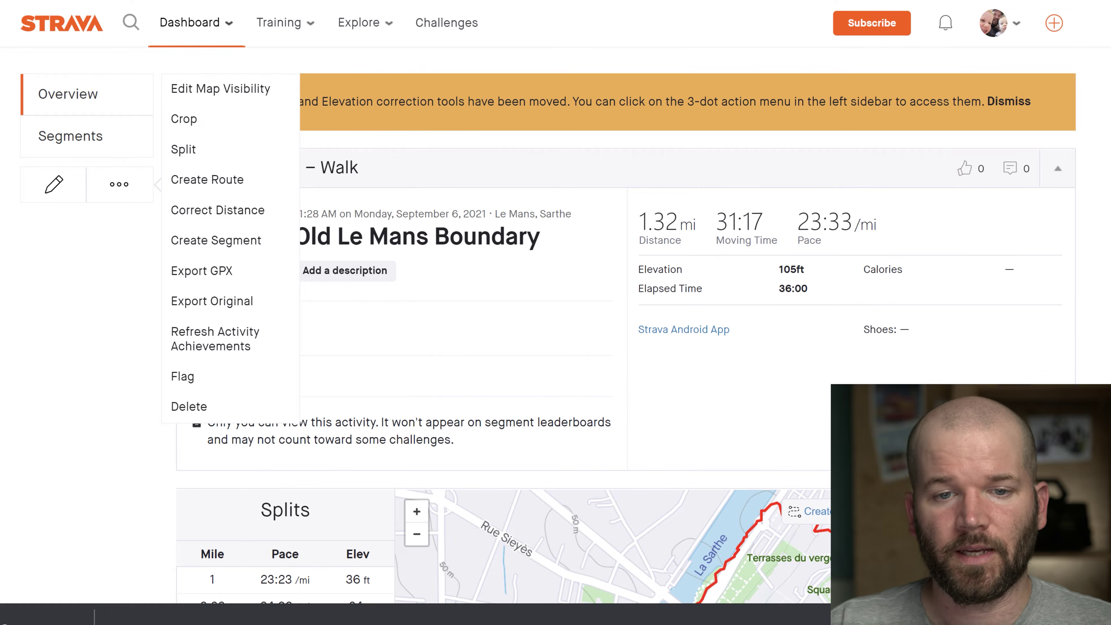
scroll(625, 307, "down", 5)
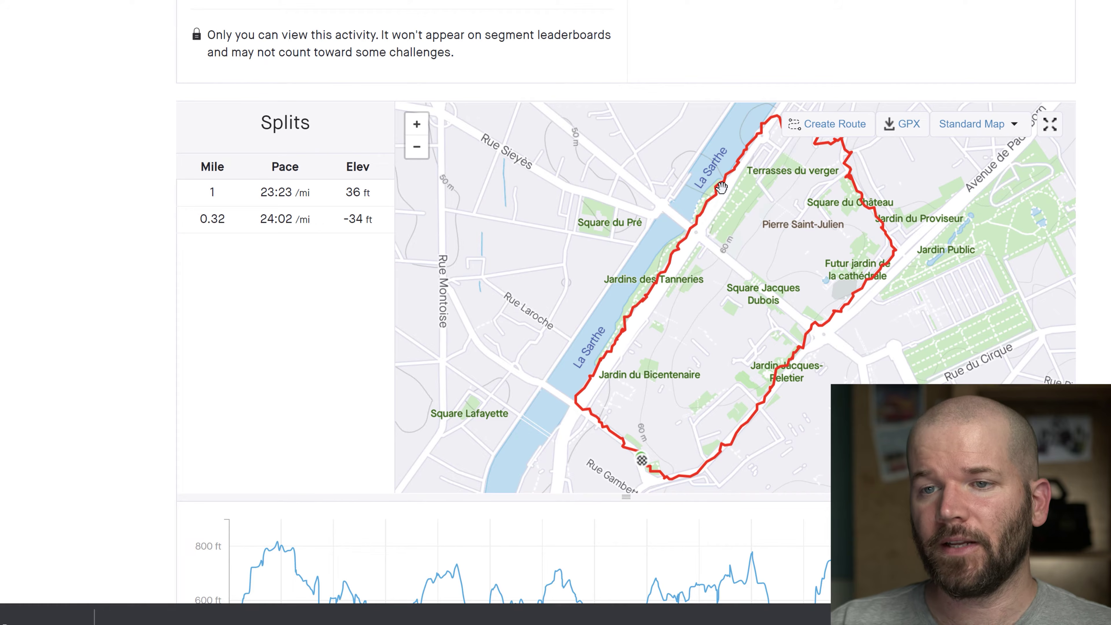
left_click(838, 130)
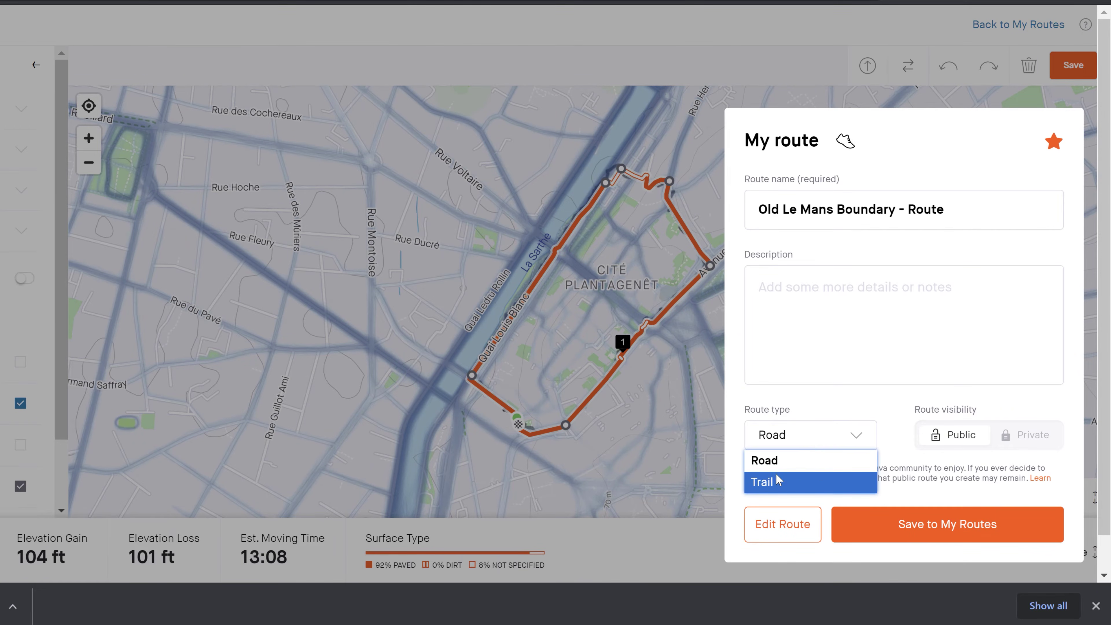
left_click(905, 403)
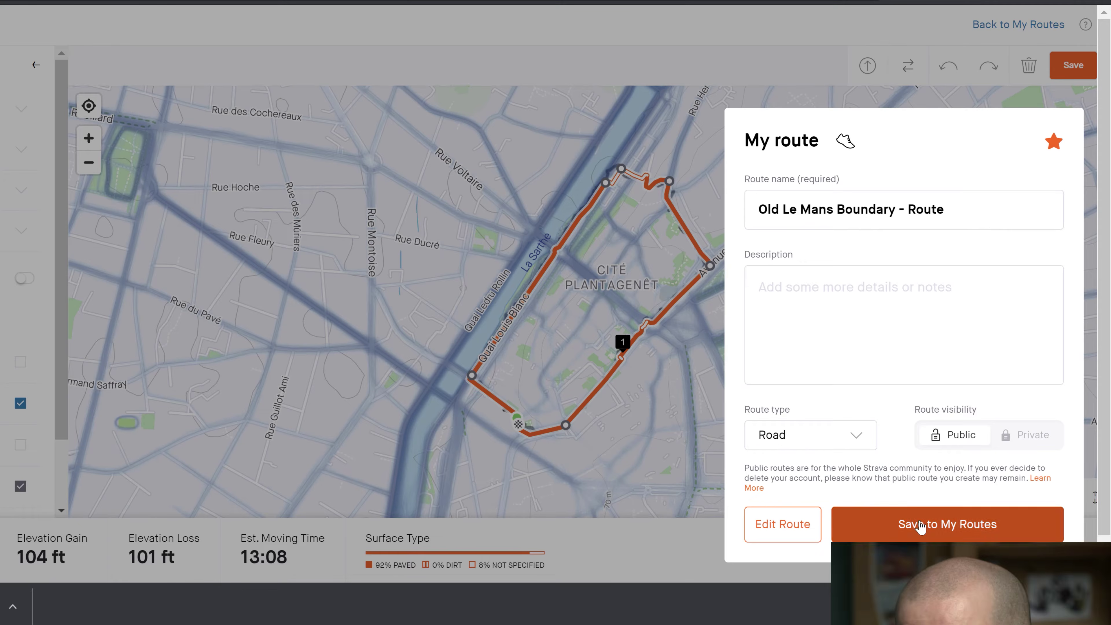
left_click(922, 527)
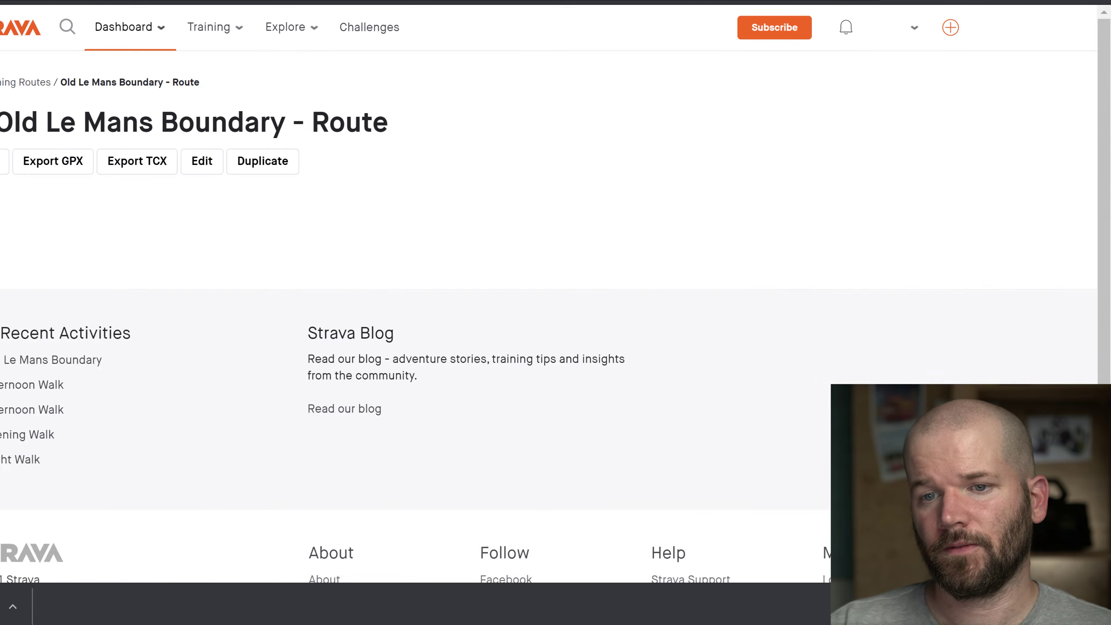
scroll(555, 293, "down", 1)
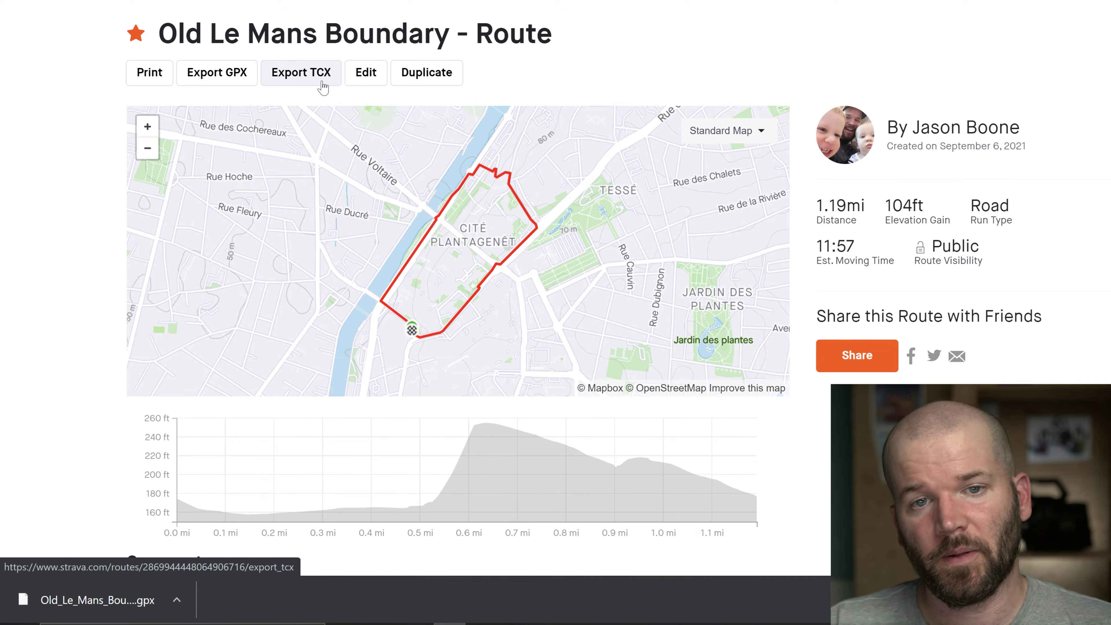
left_click(215, 77)
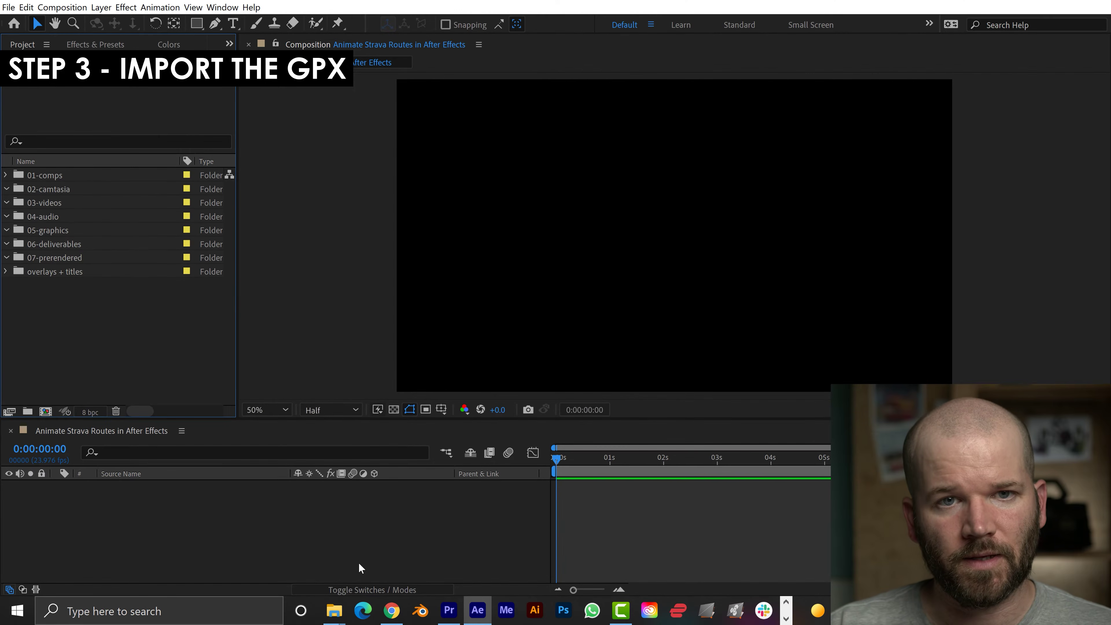
- Switch to After Effects and open the GEOlayers 3 extension
left_click(220, 8)
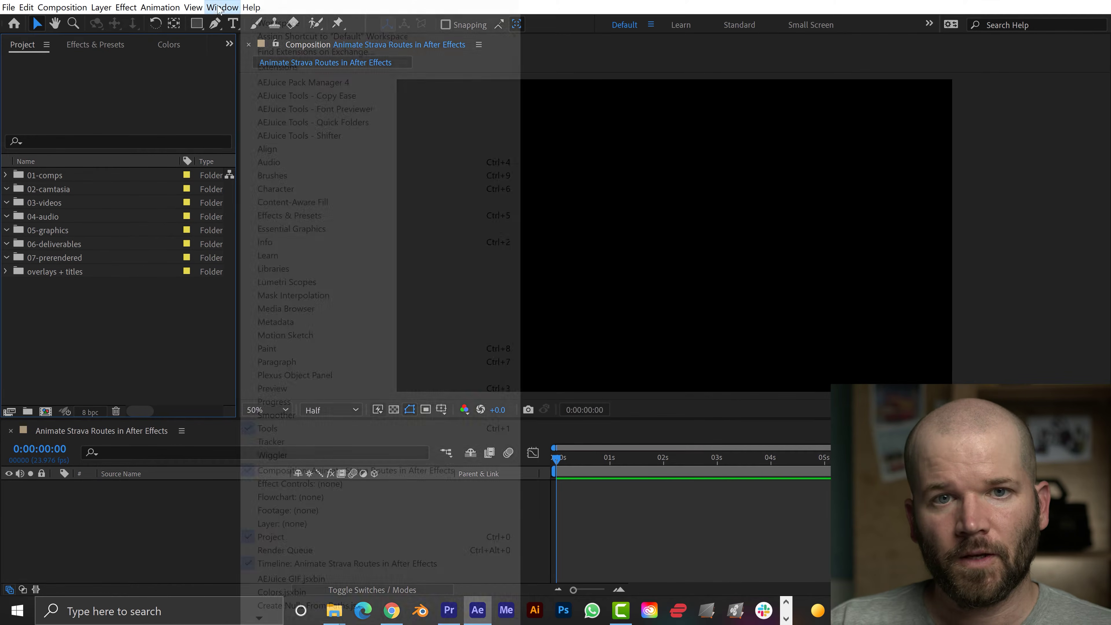
mouse_move(282, 68)
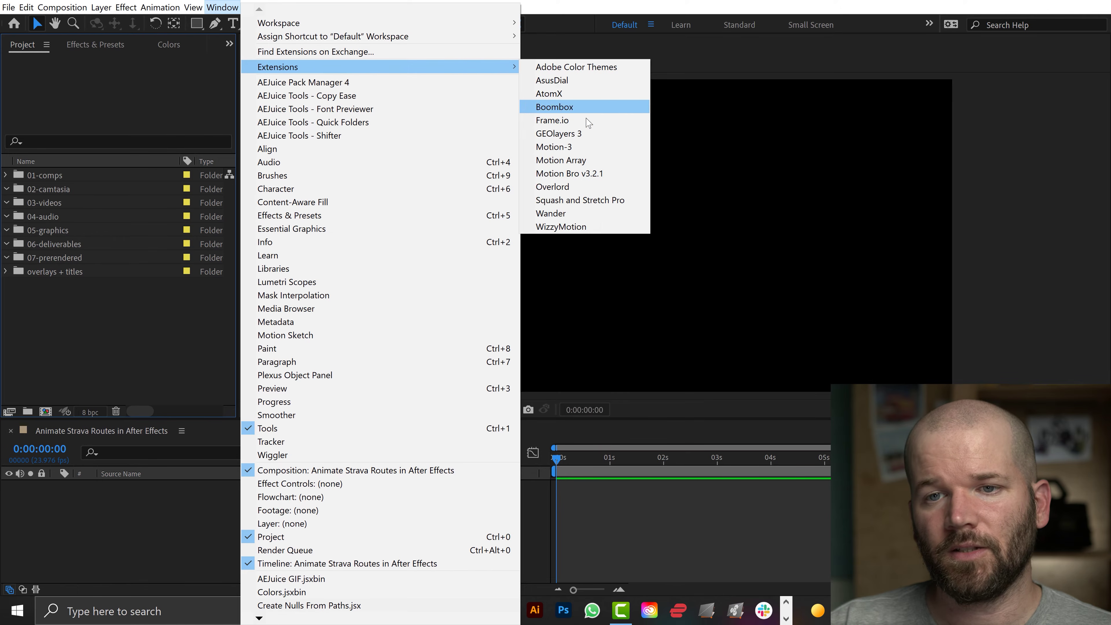
left_click(583, 133)
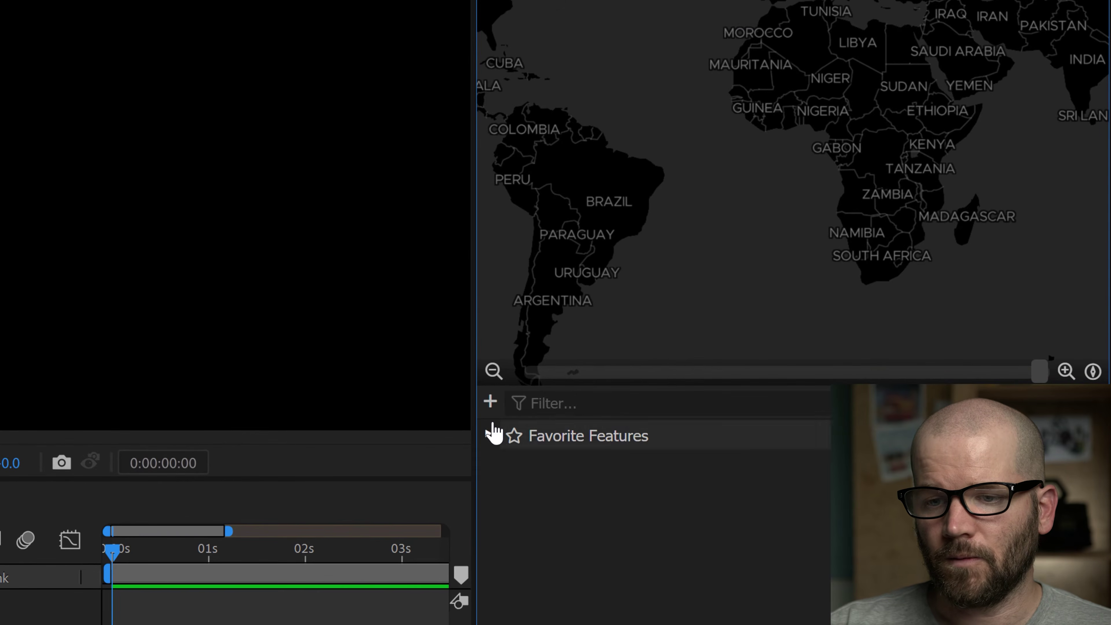
- Import the Old_Le_Mans_Boundary.gpx file from the 11-map data folder into GEOlayers 3
left_click(490, 402)
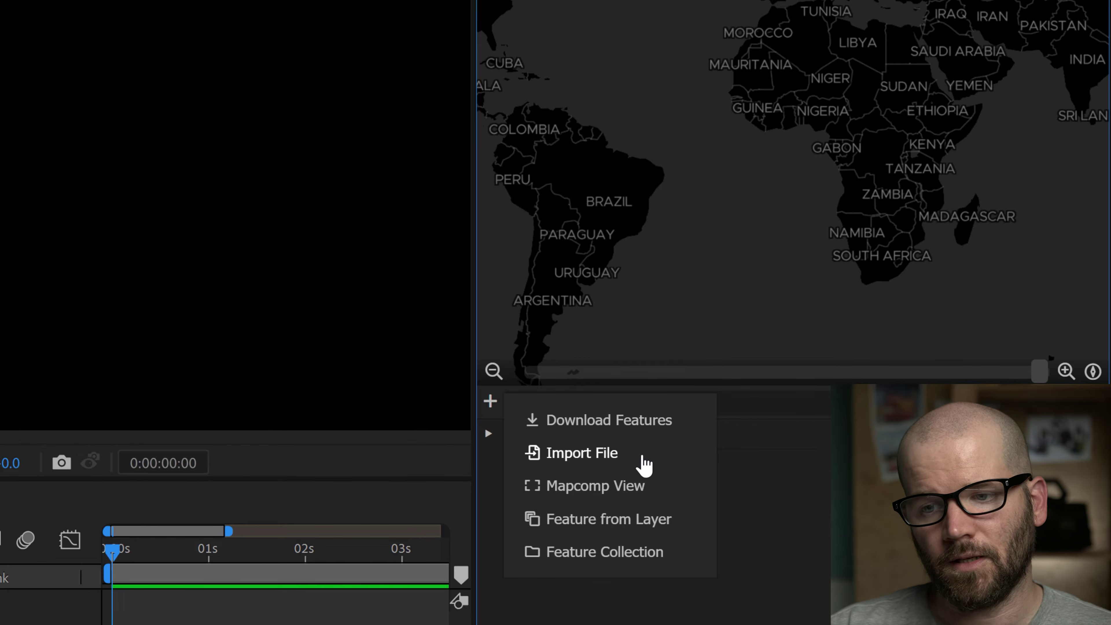
left_click(644, 465)
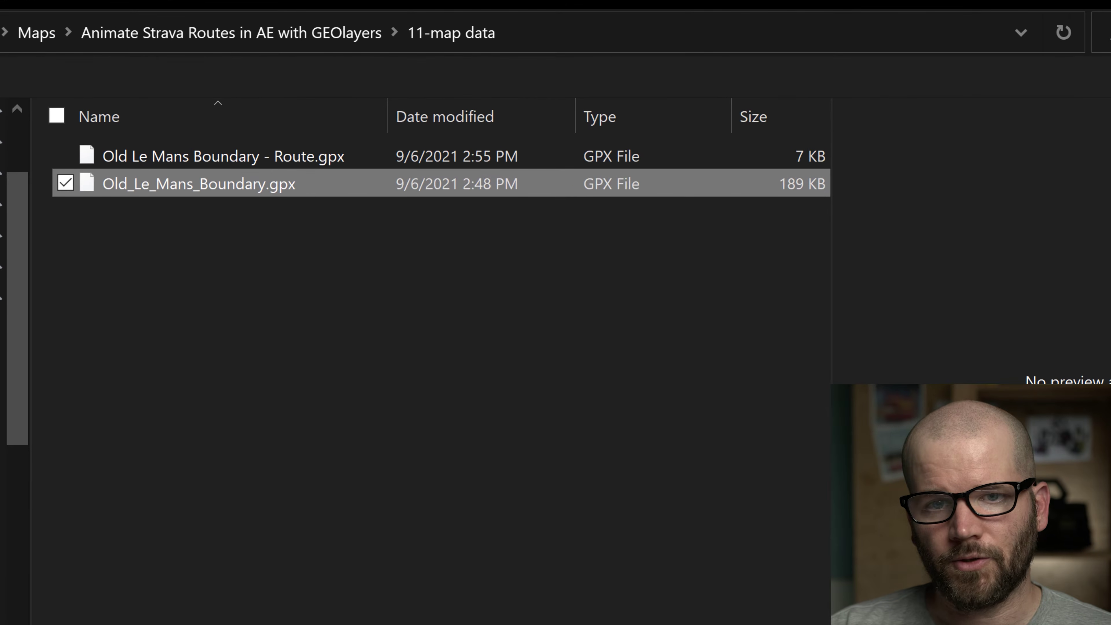
key("Return")
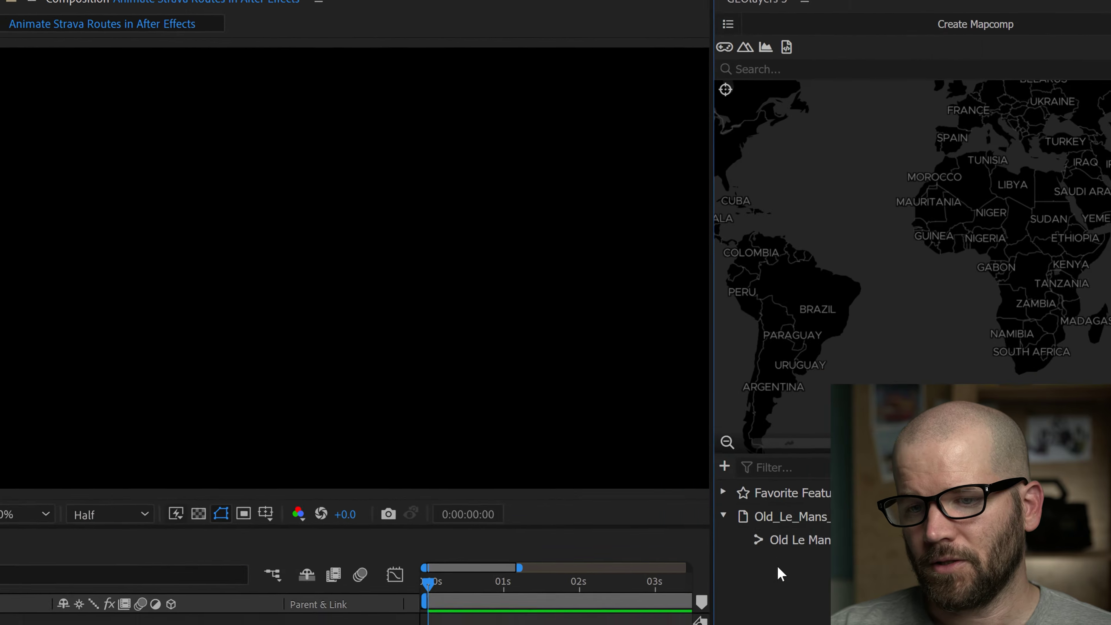
- Create a satellite-imagery mapcomp named Old Le Mans, framed around the imported boundary with the surrounding city included
left_click(717, 502)
left_click(744, 502)
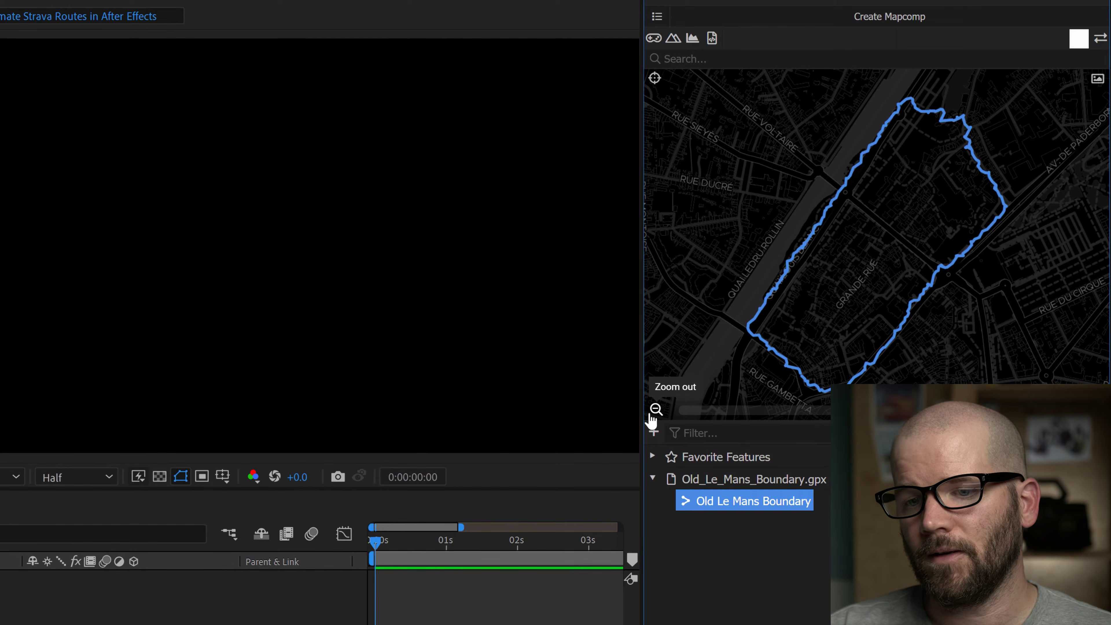
left_click(656, 411)
left_click(655, 411)
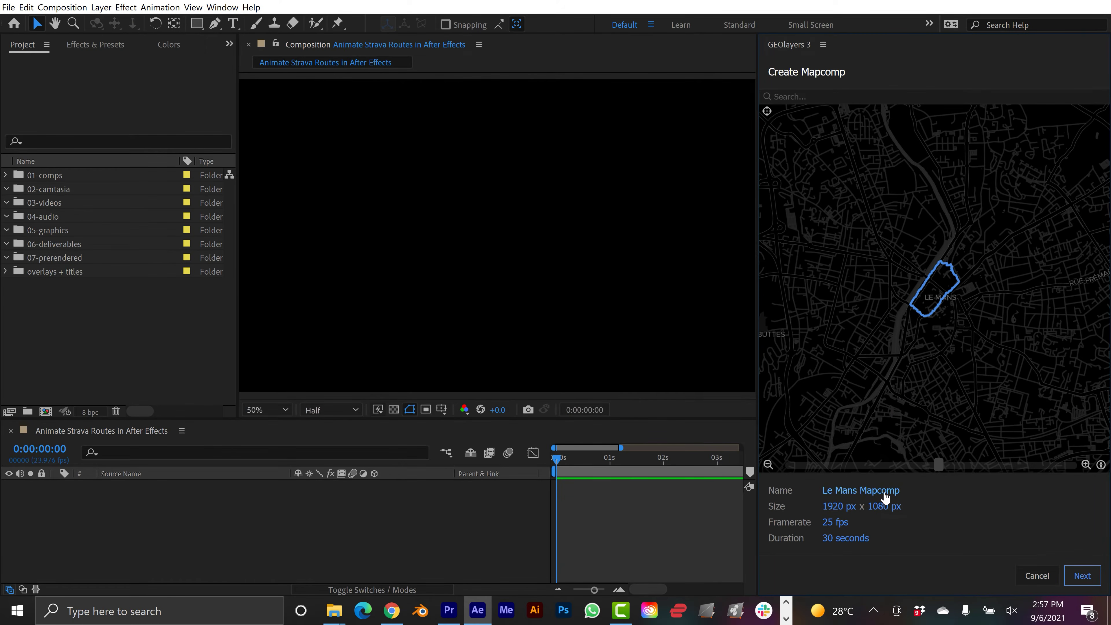
left_click(859, 492)
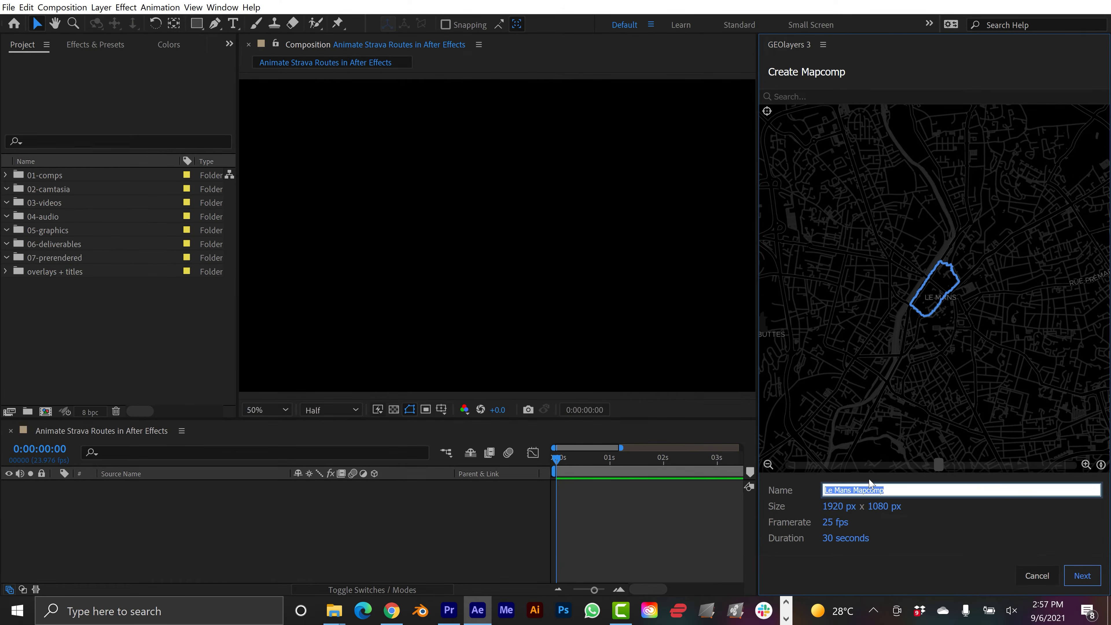
type("Old Le Mans")
key("Return")
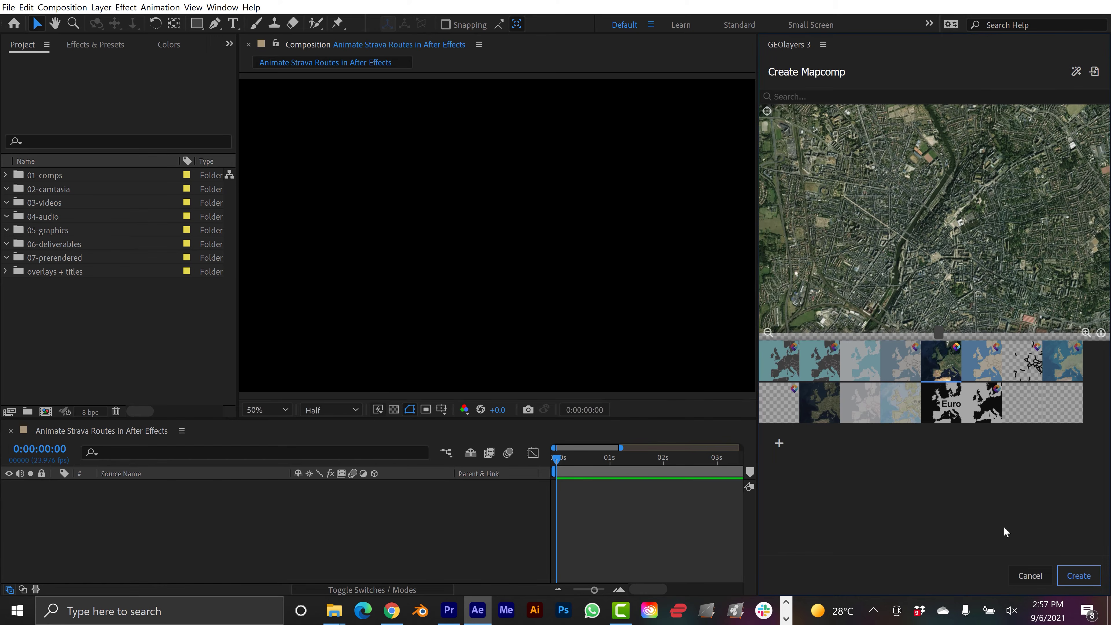
left_click(1086, 577)
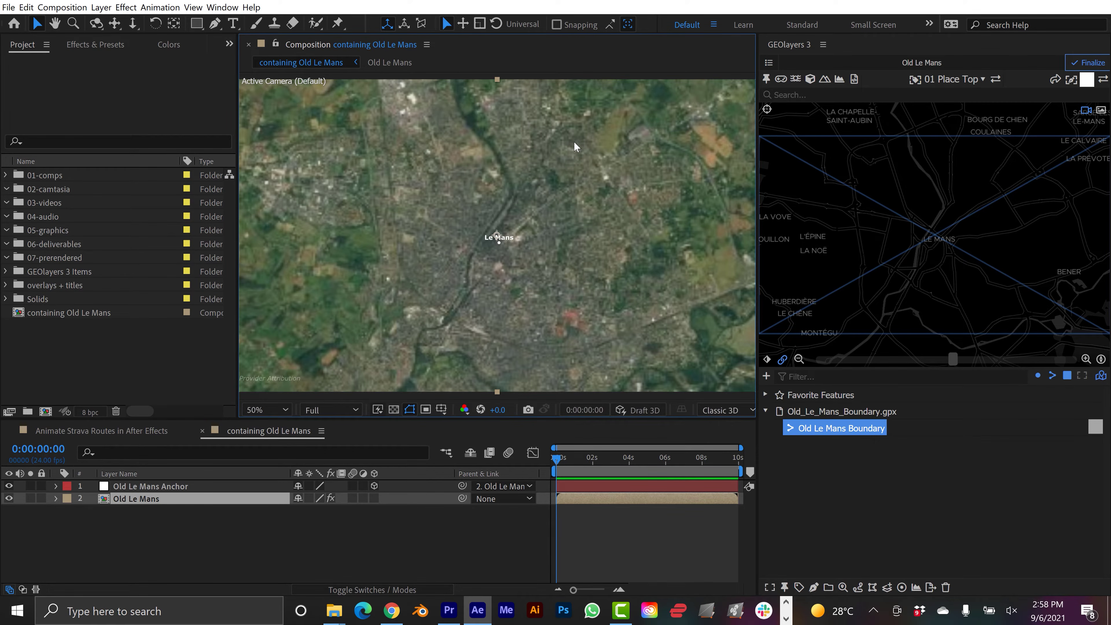
- Finalize the Old Le Mans mapcomp and check its status in the mapcomp list
left_click(1087, 62)
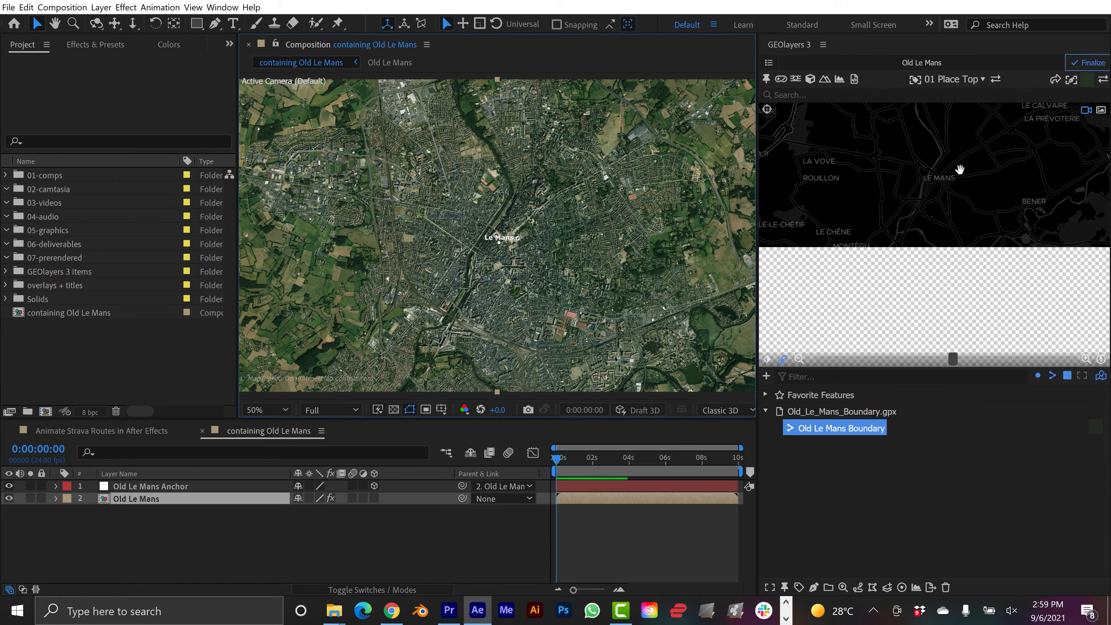
left_click(769, 62)
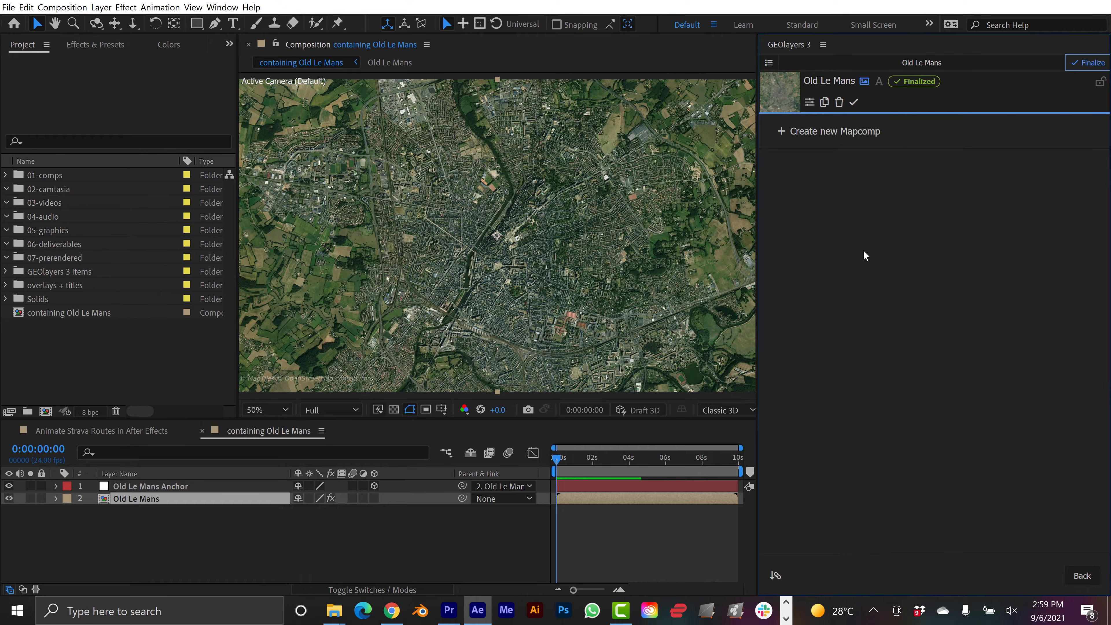
left_click(931, 103)
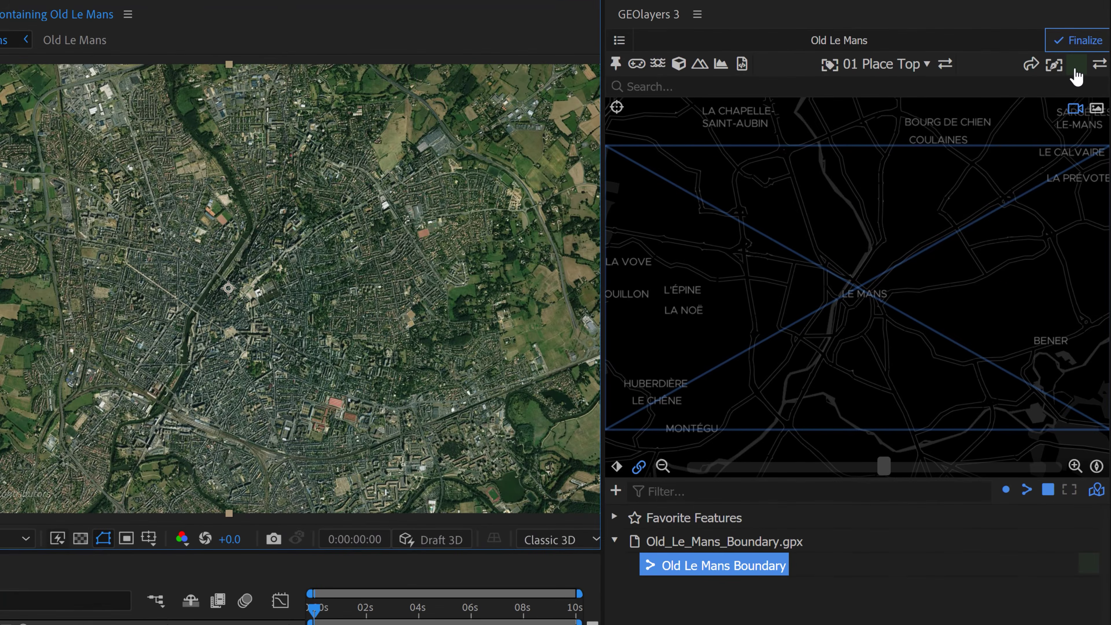
- Choose the light outline style without fill for the Old Le Mans Boundary feature
left_click(1076, 70)
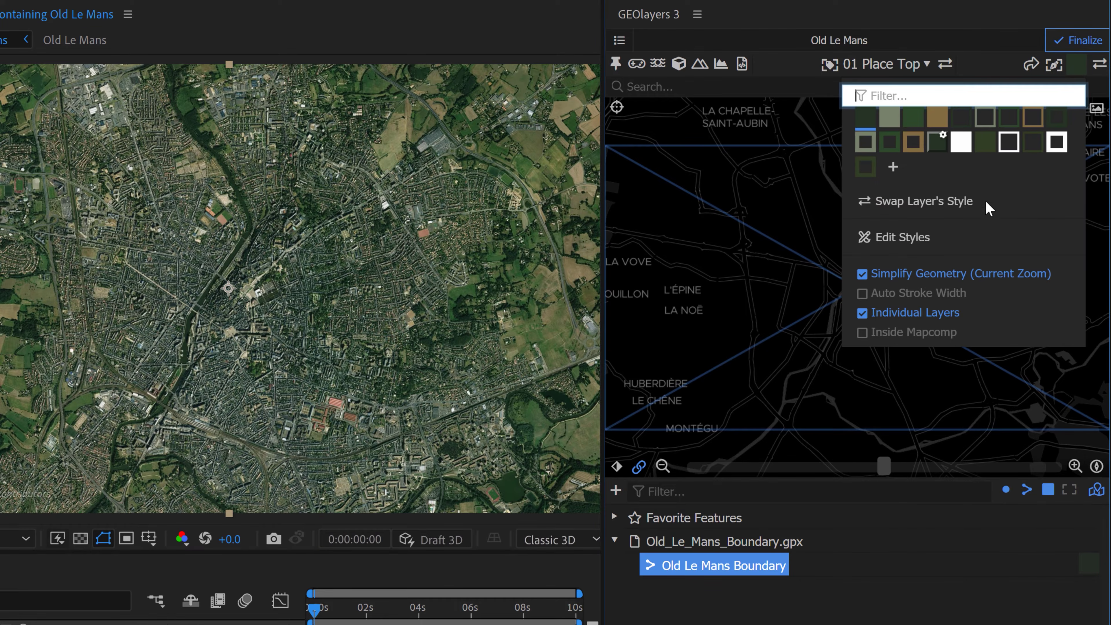
left_click(1008, 143)
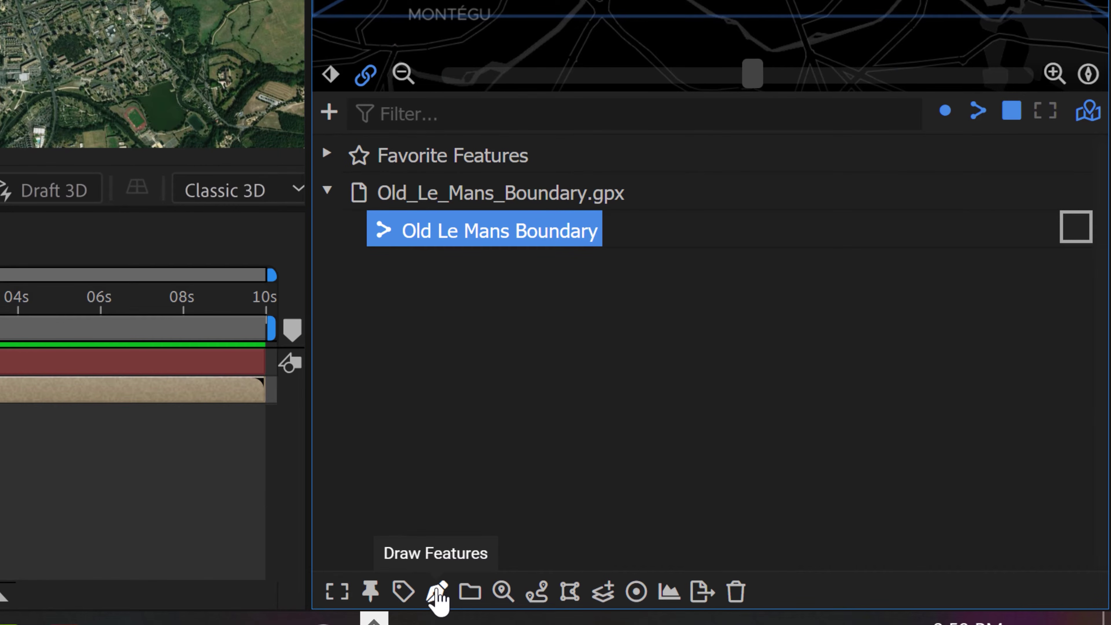
- Animate the Old Le Mans Boundary feature path over a duration of 9 seconds and preview it in the composition
left_click(437, 595)
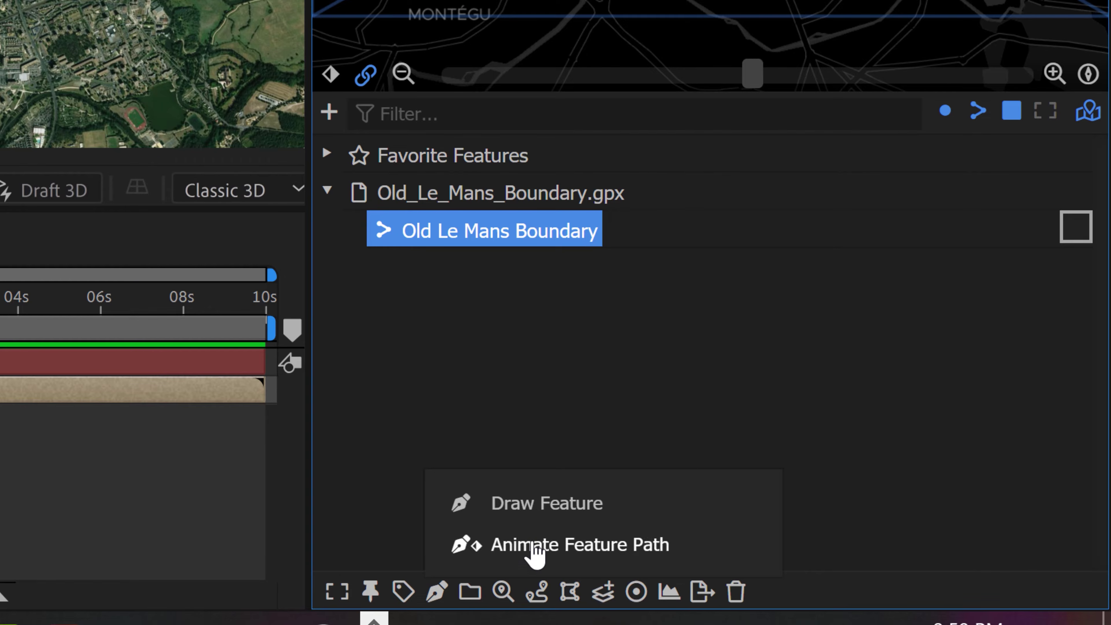
left_click(534, 547)
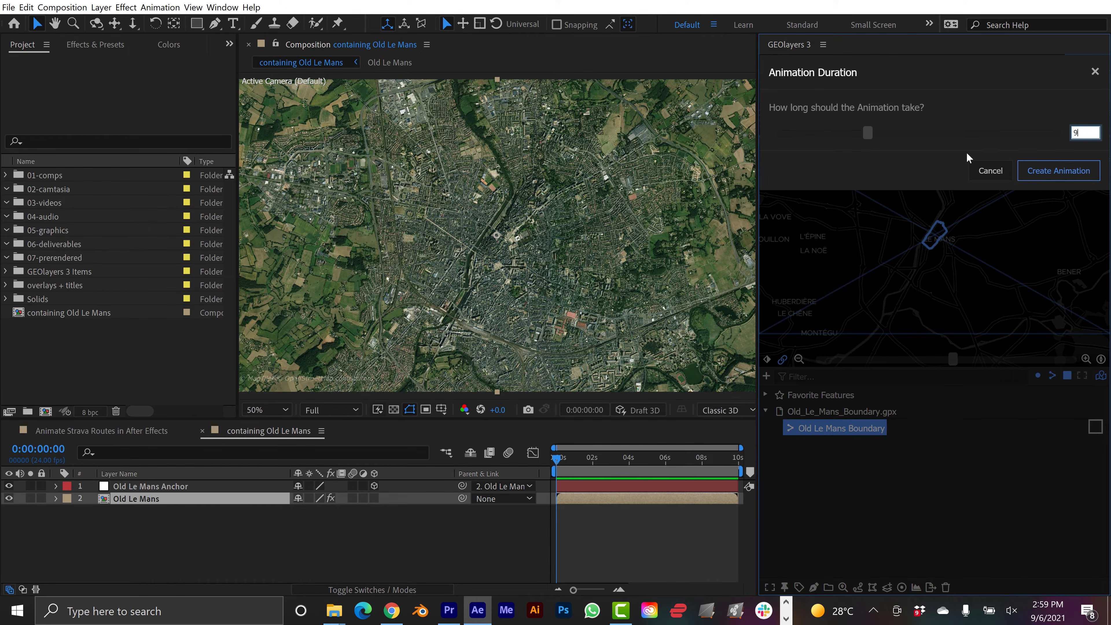
left_click(1061, 175)
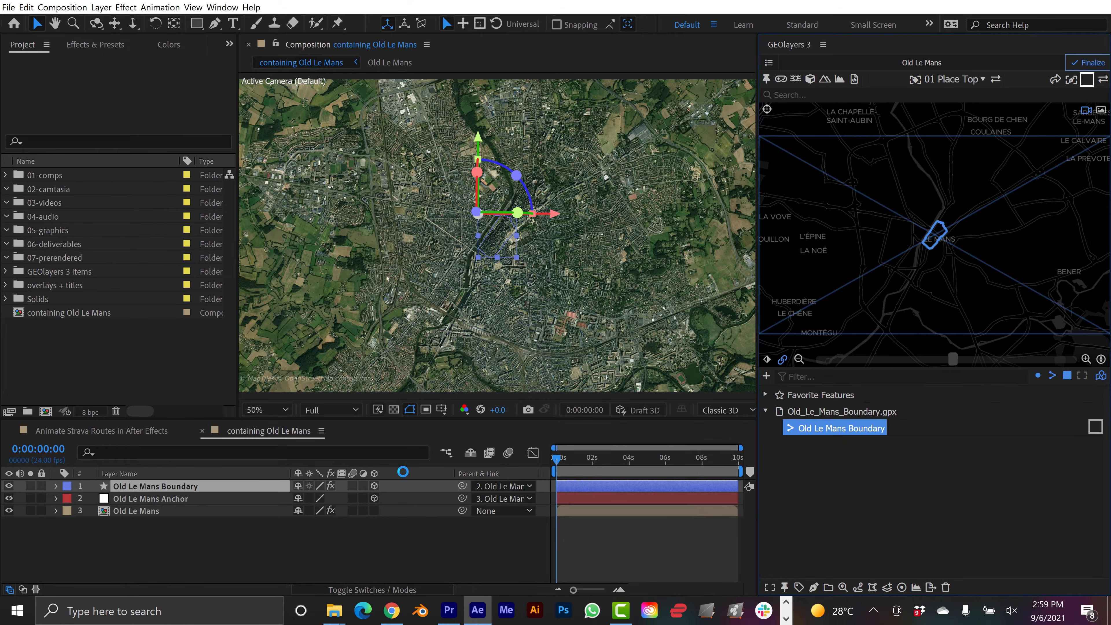
left_click(510, 550)
key("space")
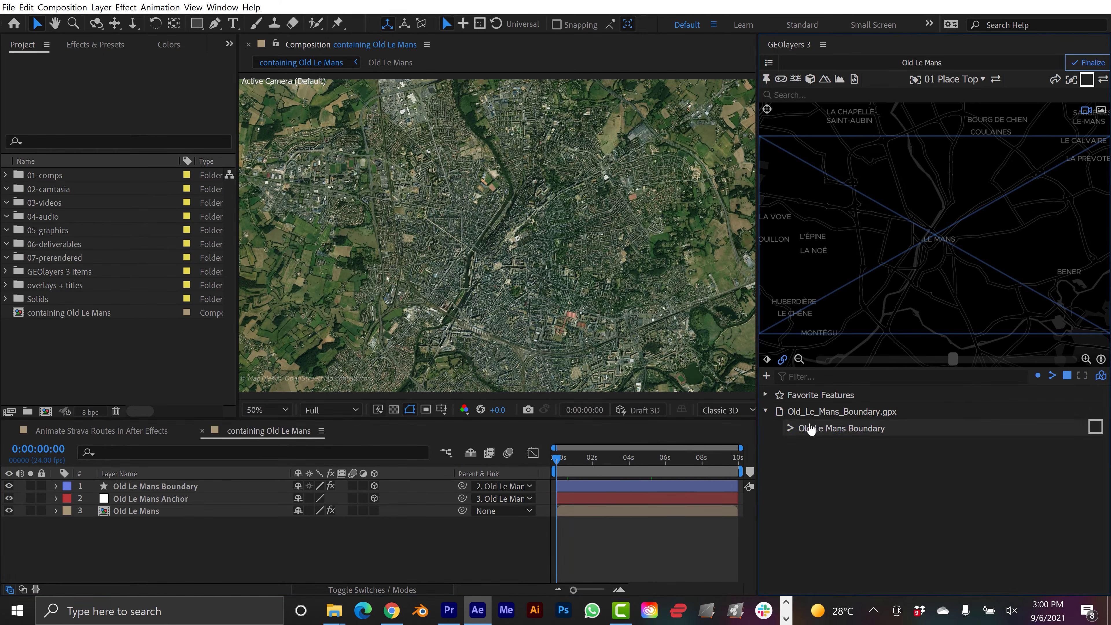
- Inspect the Old Le Mans Boundary feature's details, including its coordinate-time setting and the gap in the recorded line, and close without applying changes
left_click(808, 428)
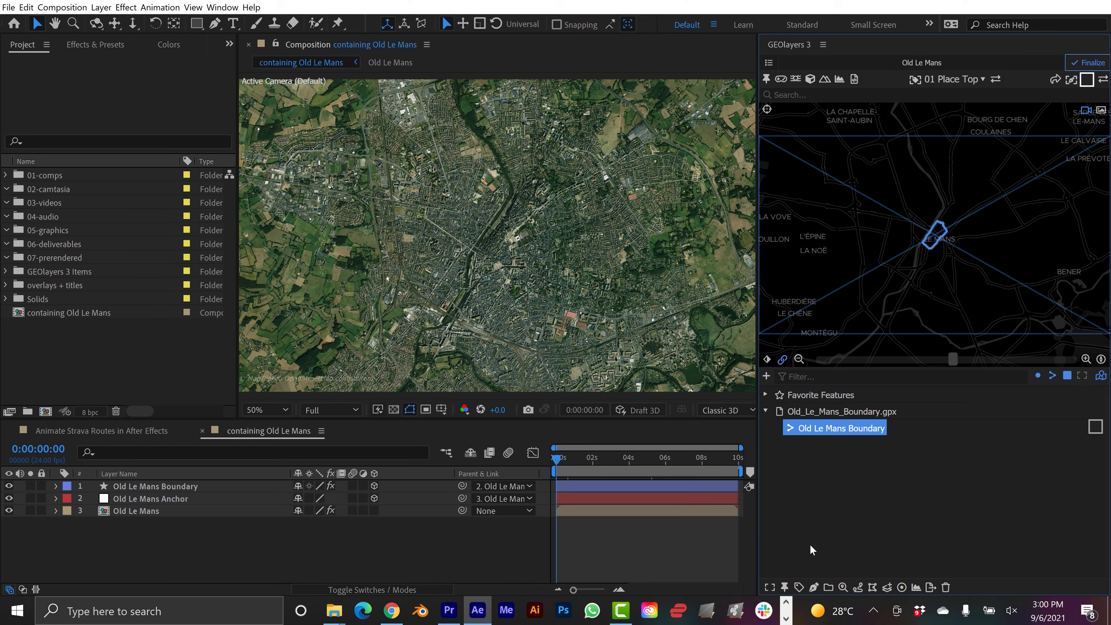
left_click(843, 587)
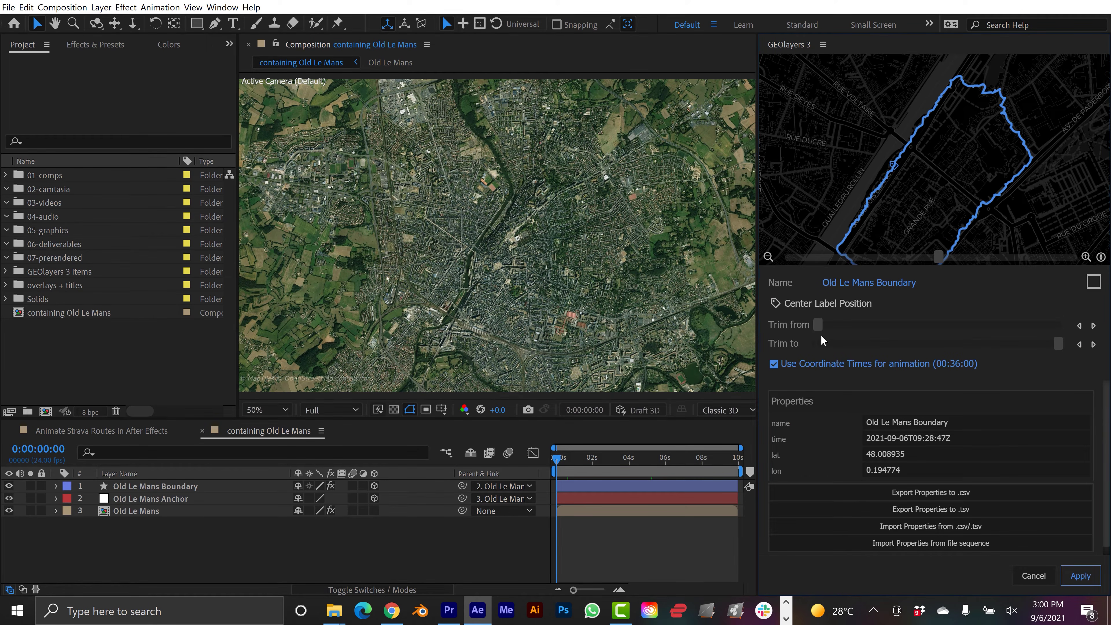
left_click_drag(904, 215, 927, 146)
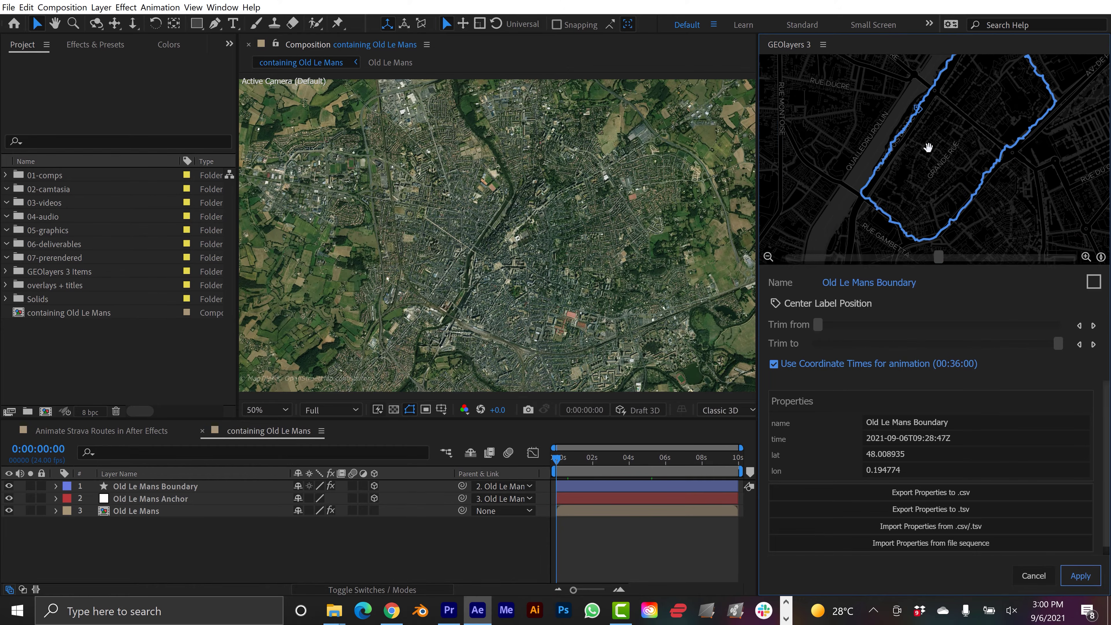
scroll(885, 214, "up", 2)
scroll(885, 215, "up", 3)
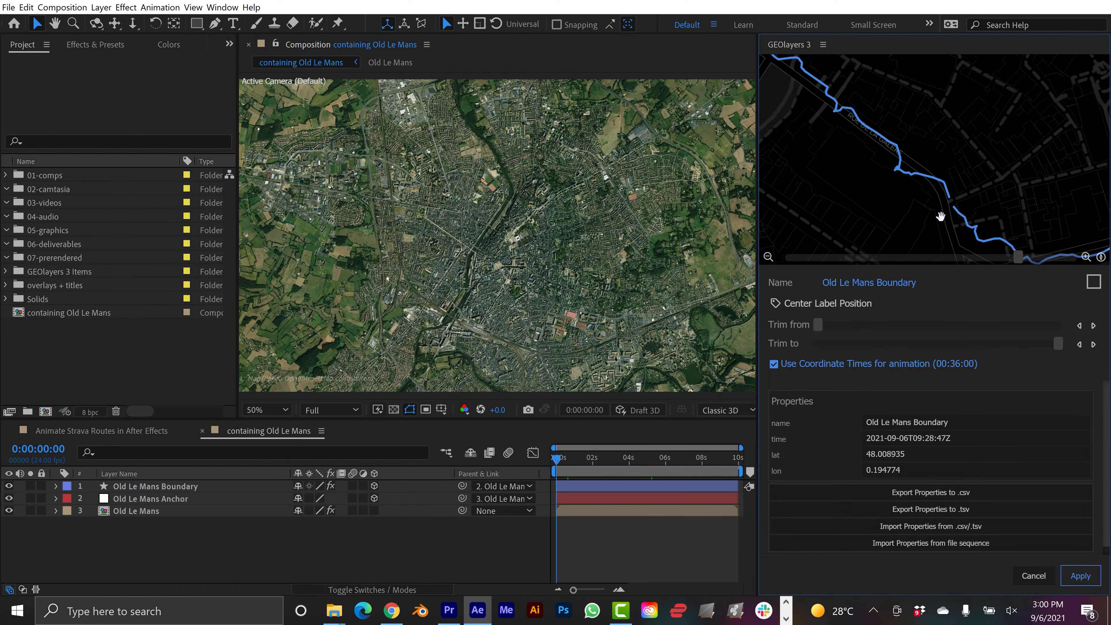
mouse_move(875, 206)
left_mouse_down()
mouse_move(913, 170)
mouse_move(892, 217)
left_mouse_up()
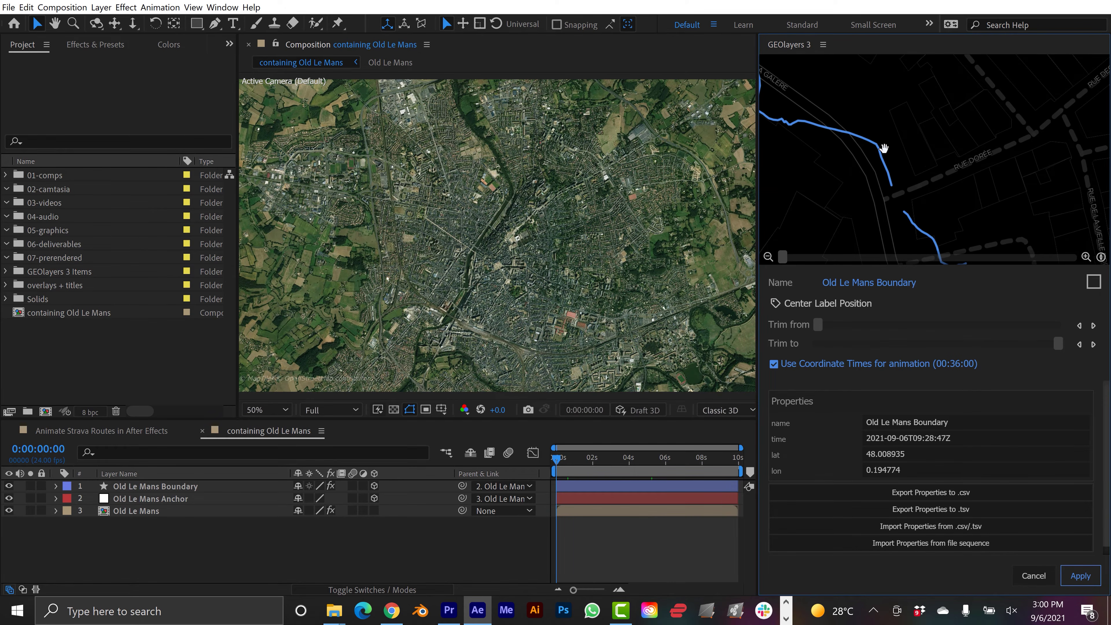
scroll(883, 149, "down", 3)
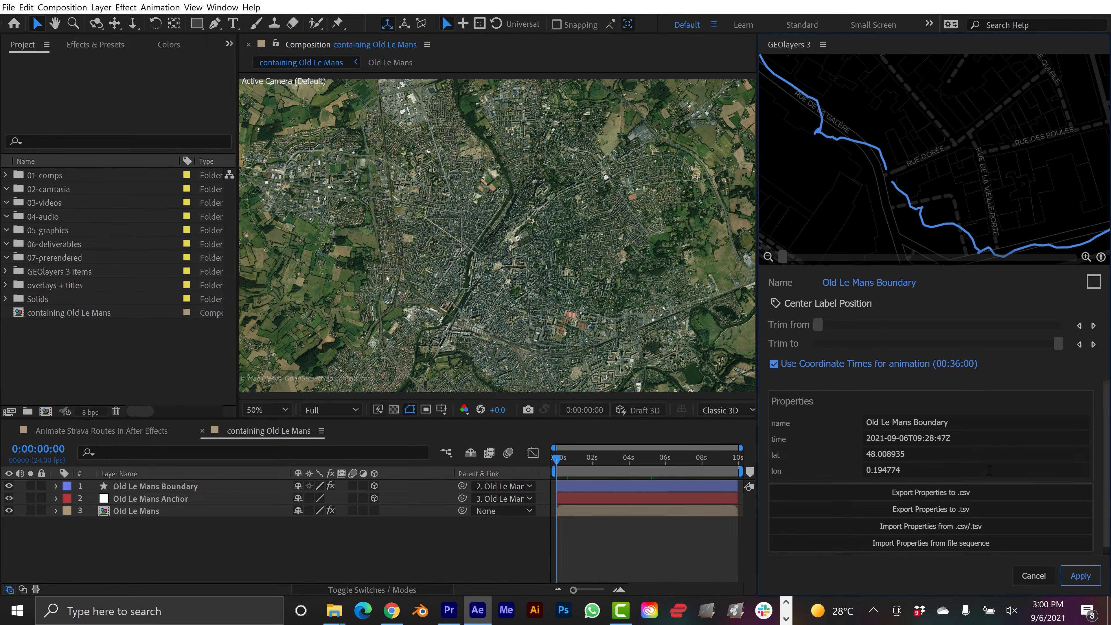
left_click(1027, 575)
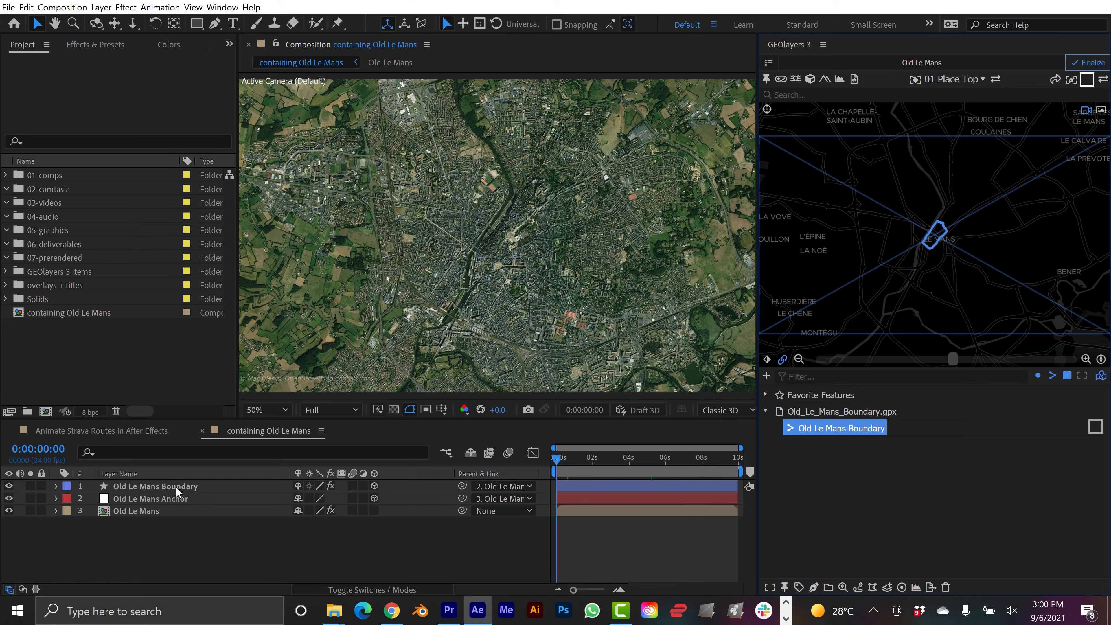
- Reveal the keyframes of the Old Le Mans Boundary layer in the timeline
left_click(176, 486)
key("u")
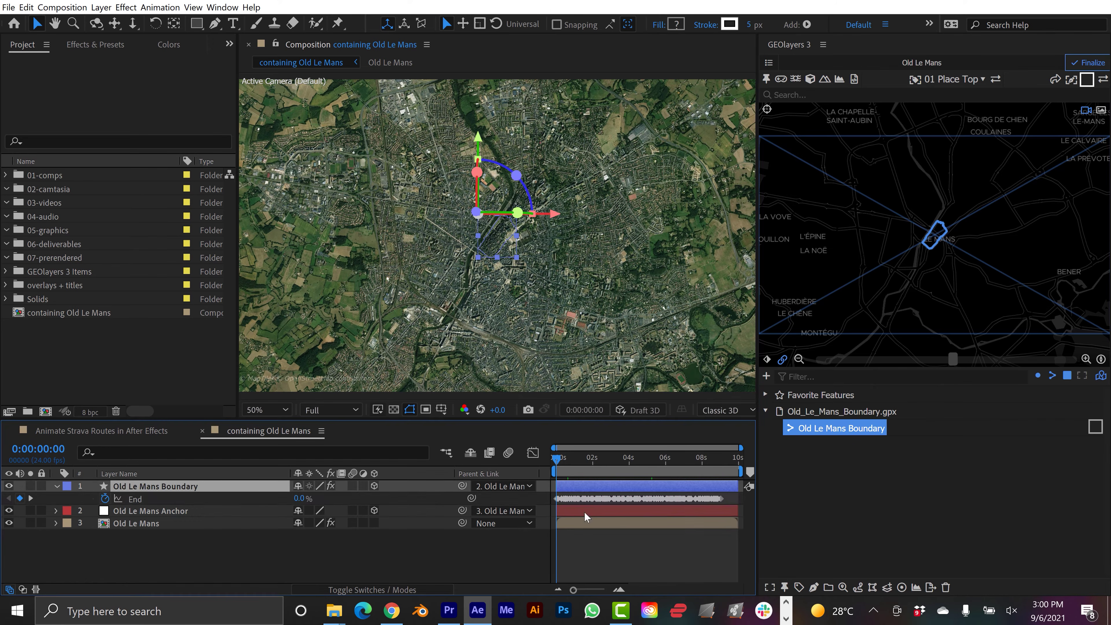
left_click(639, 549)
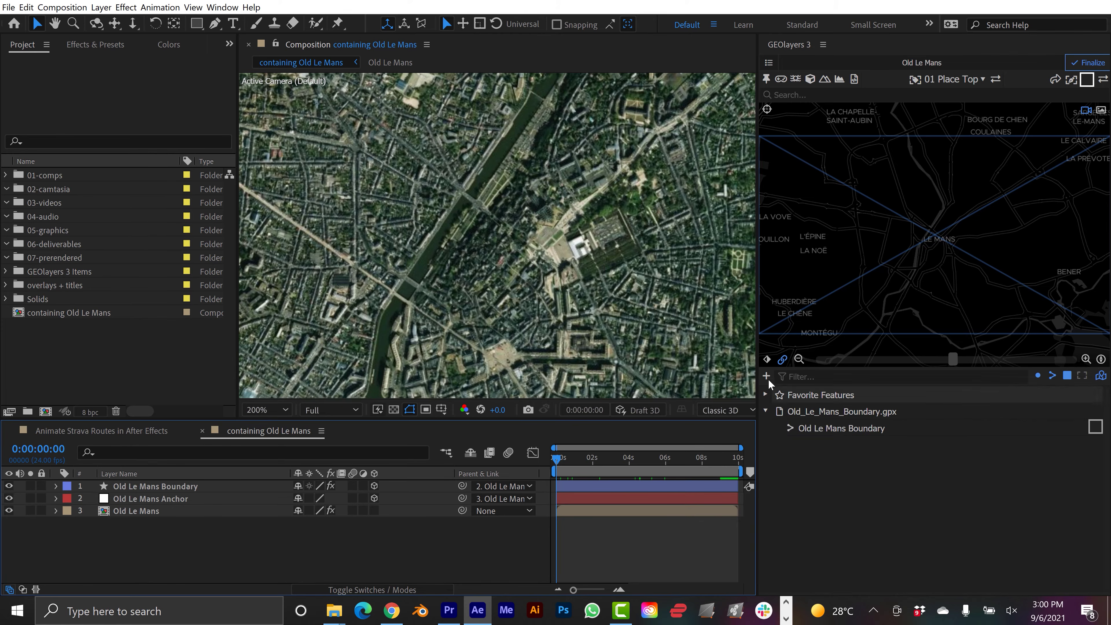
- Import Old Le Mans Boundary - Route.gpx from the 11-map data folder and create a path animation from its route feature
left_click(766, 376)
left_click(804, 405)
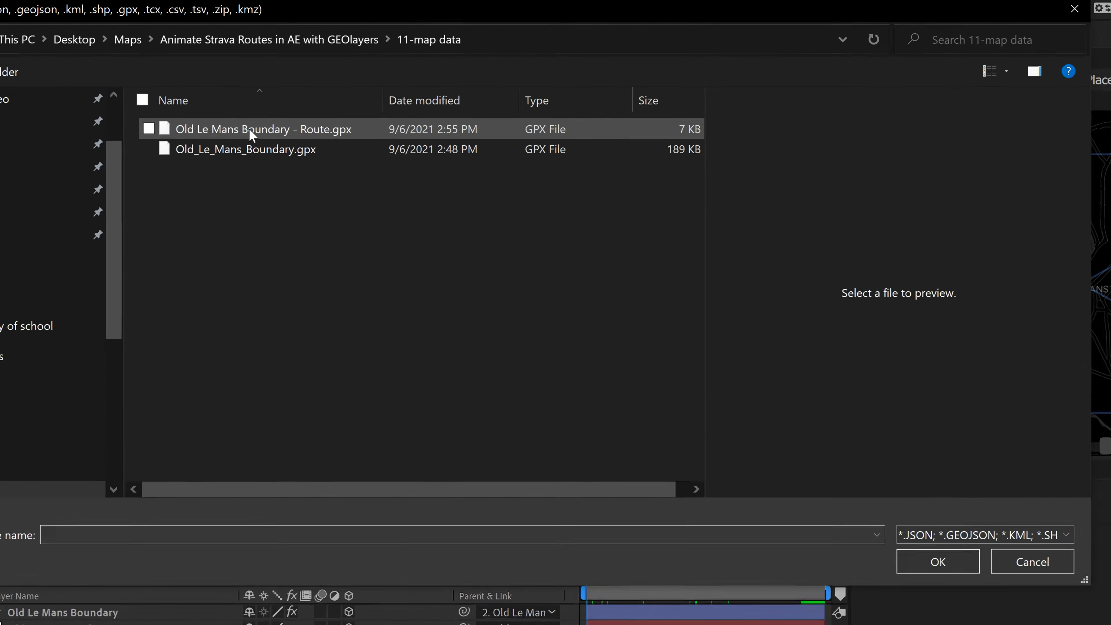
left_click(251, 134)
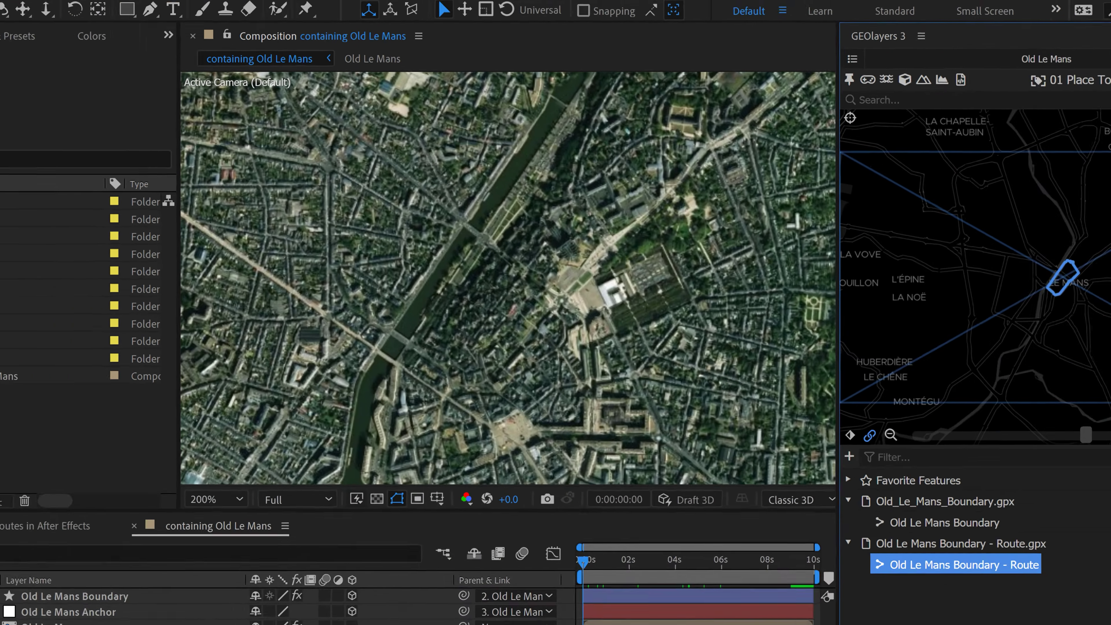
left_click(815, 587)
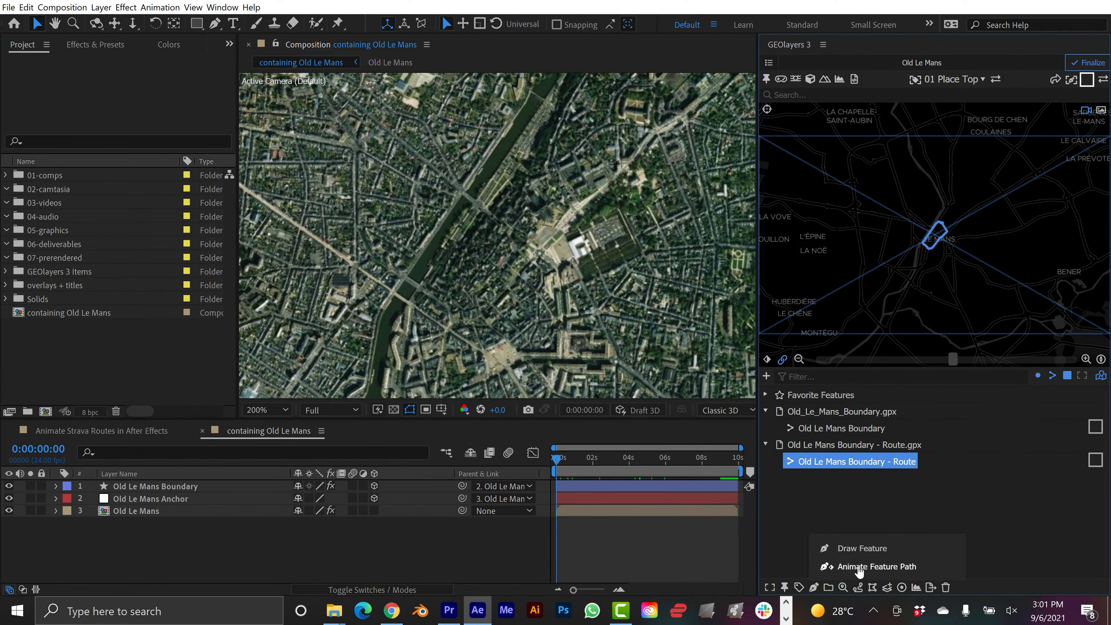
left_click(844, 568)
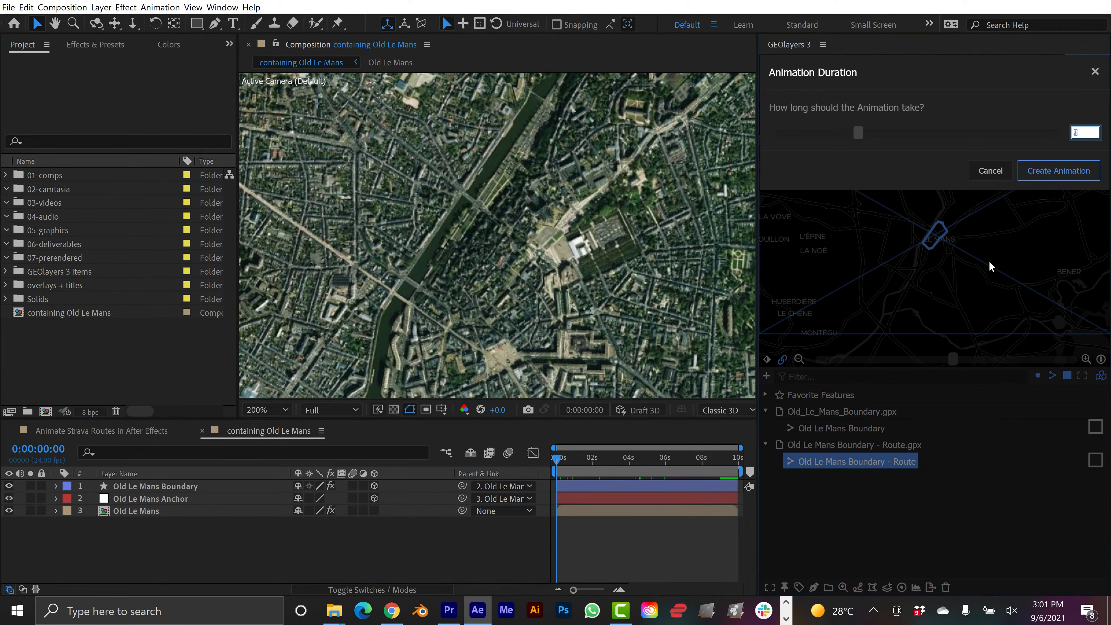
left_click(1059, 171)
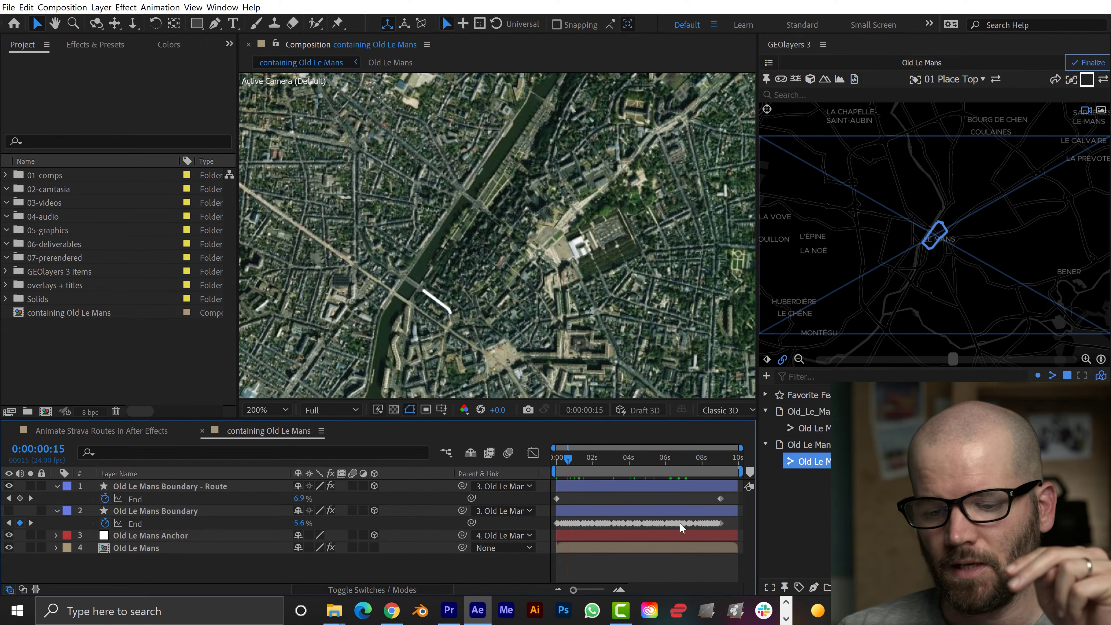
- Compare the End keyframes of the Old Le Mans Boundary and Old Le Mans Boundary - Route layers in a closer timeline view
scroll(677, 522, "up", 5)
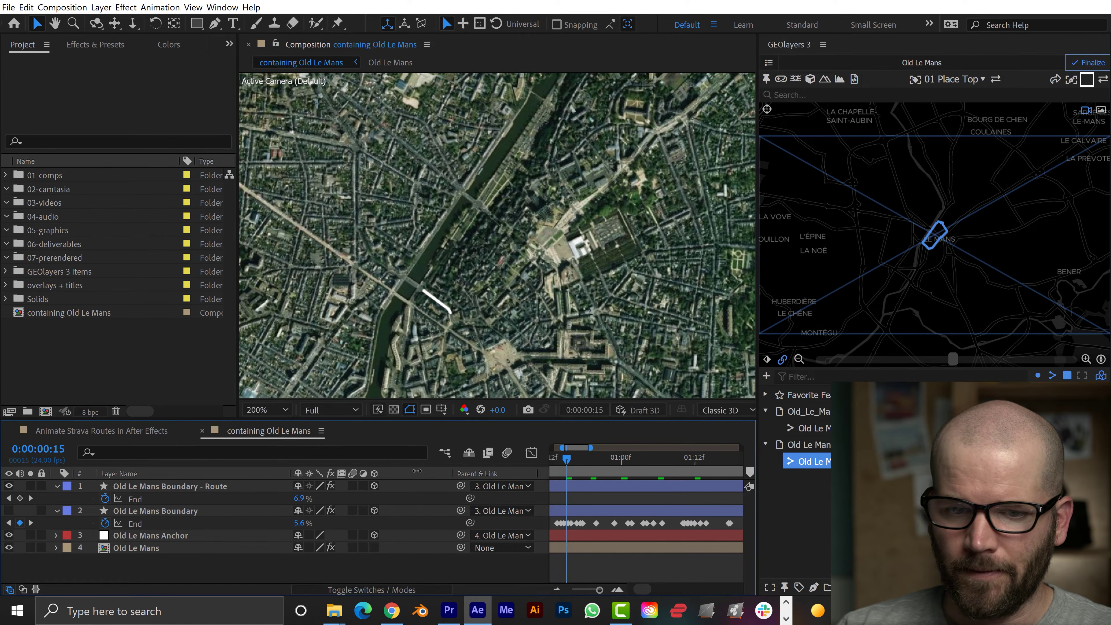
left_click_drag(453, 471, 389, 472)
scroll(663, 569, "down", 4)
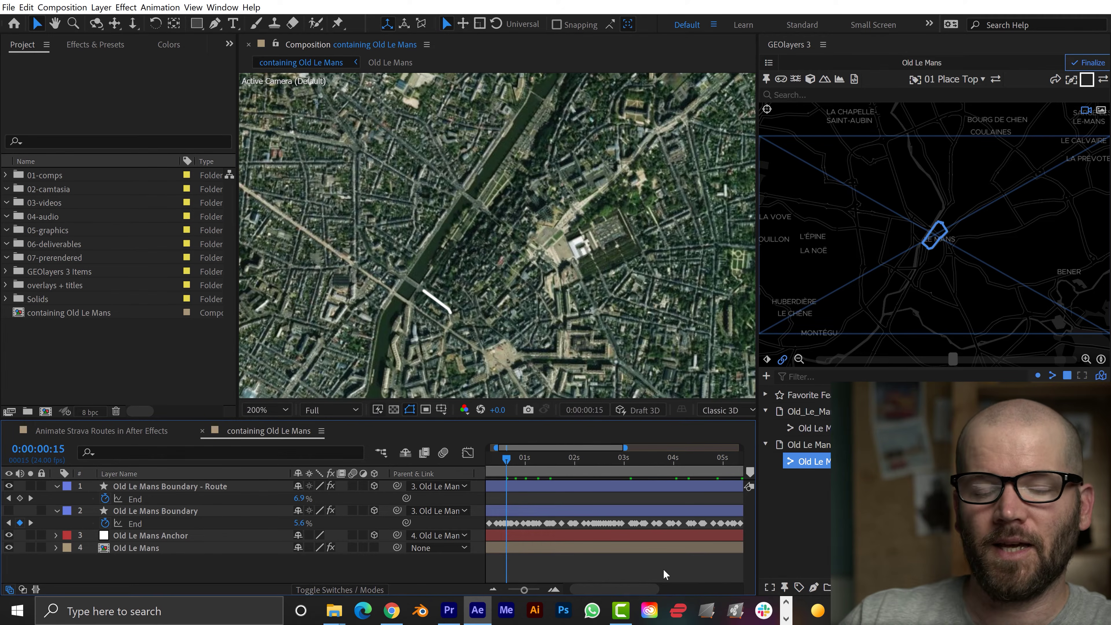
key("minus")
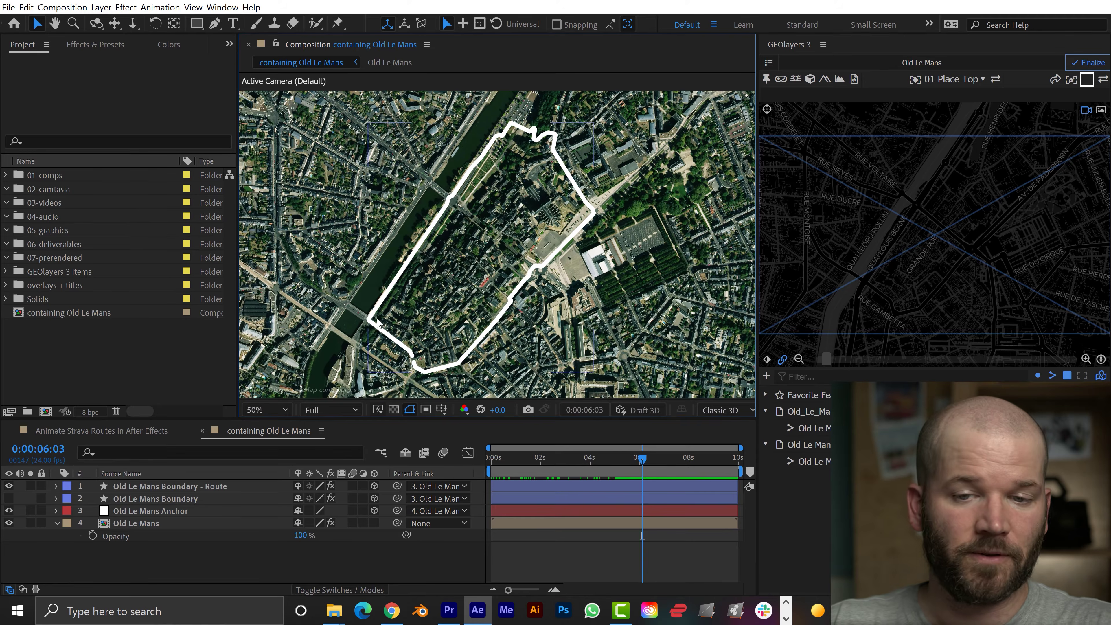
- Close the shape path of the Old Le Mans Boundary - Route layer across the gap at the southern end of the route
scroll(385, 369, "up", 1)
key("space")
left_click_drag(402, 344, 459, 160)
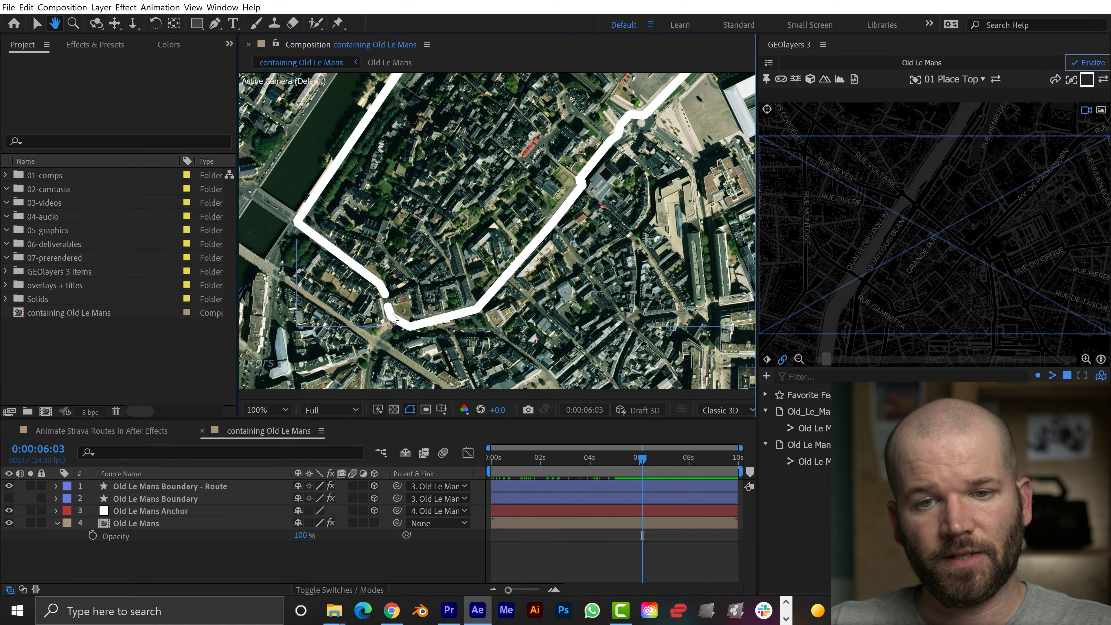
scroll(391, 308, "up", 1)
key("space")
left_click_drag(393, 302, 507, 216)
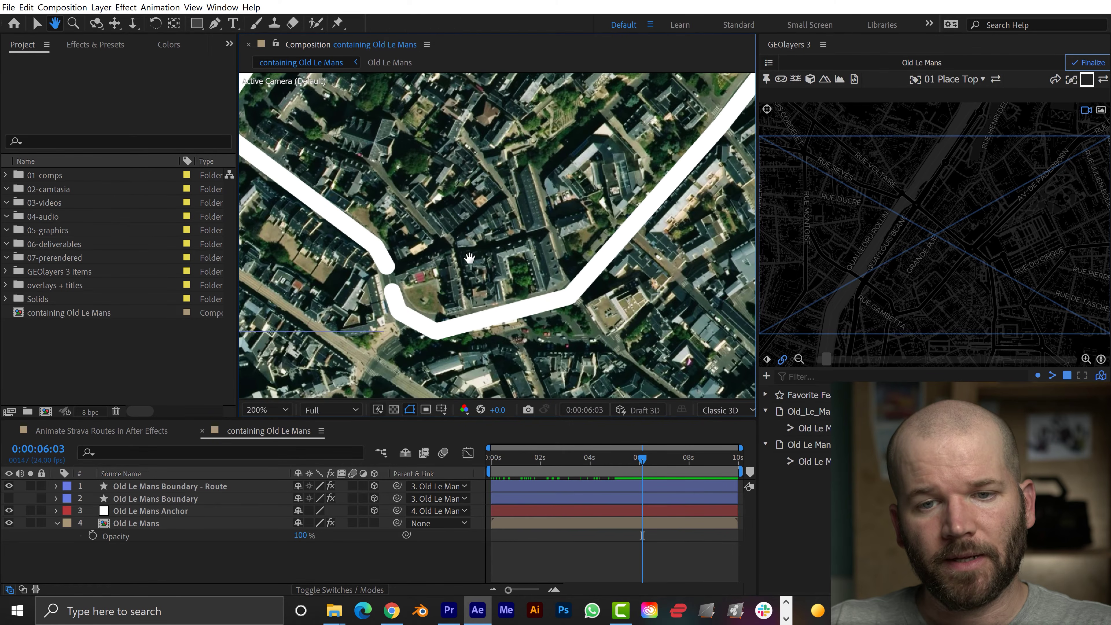
double_click(400, 311)
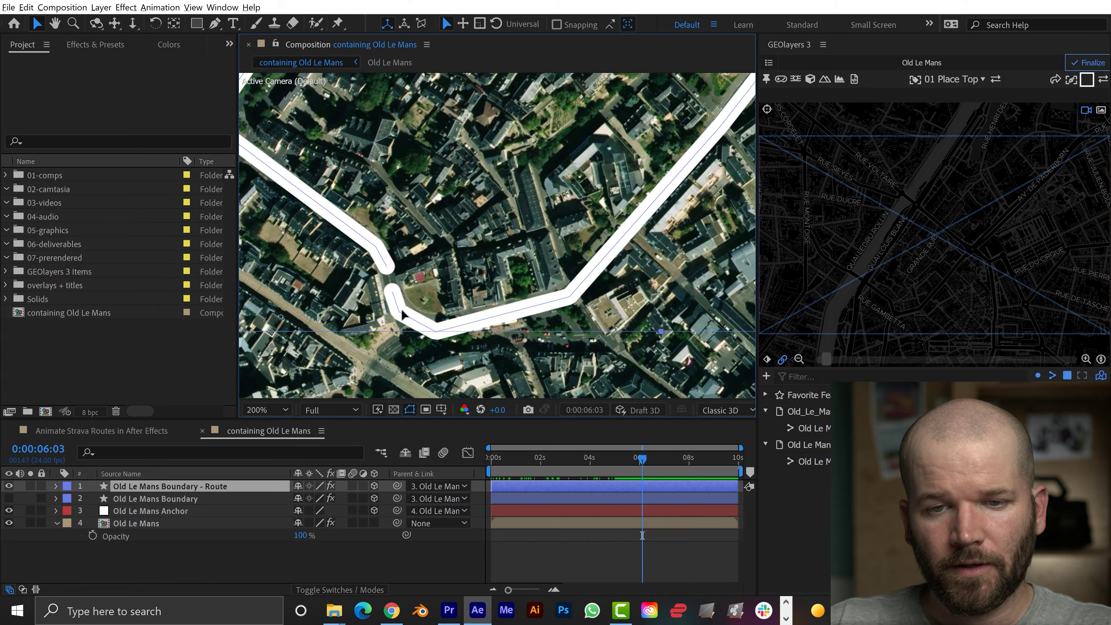
left_click(392, 291)
scroll(392, 292, "up", 1)
key("space")
left_click_drag(410, 279, 392, 301)
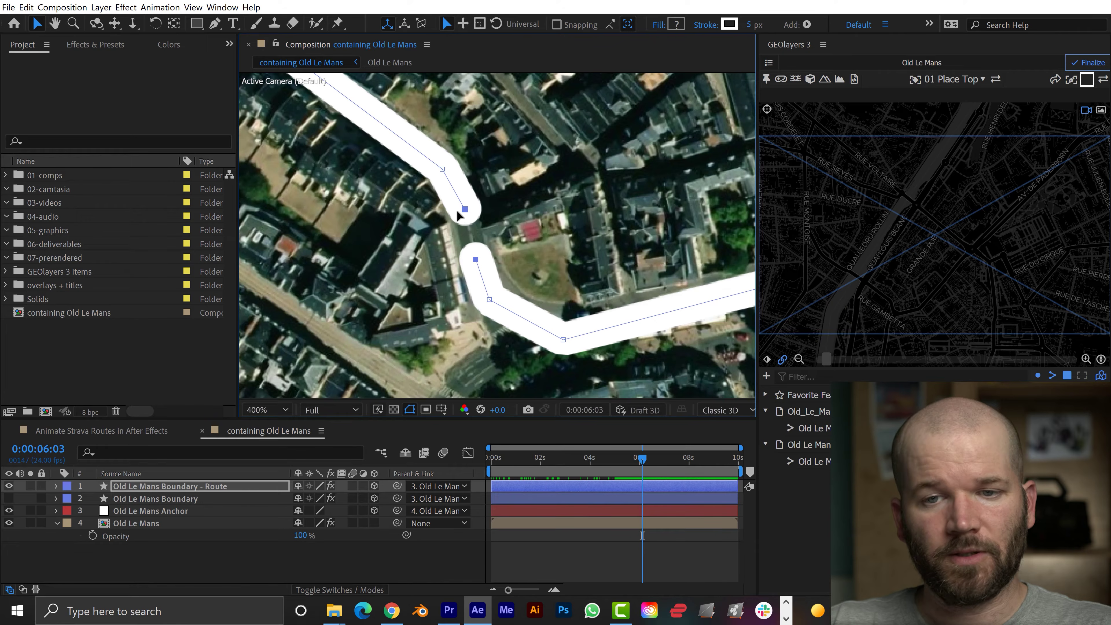
right_click(466, 209)
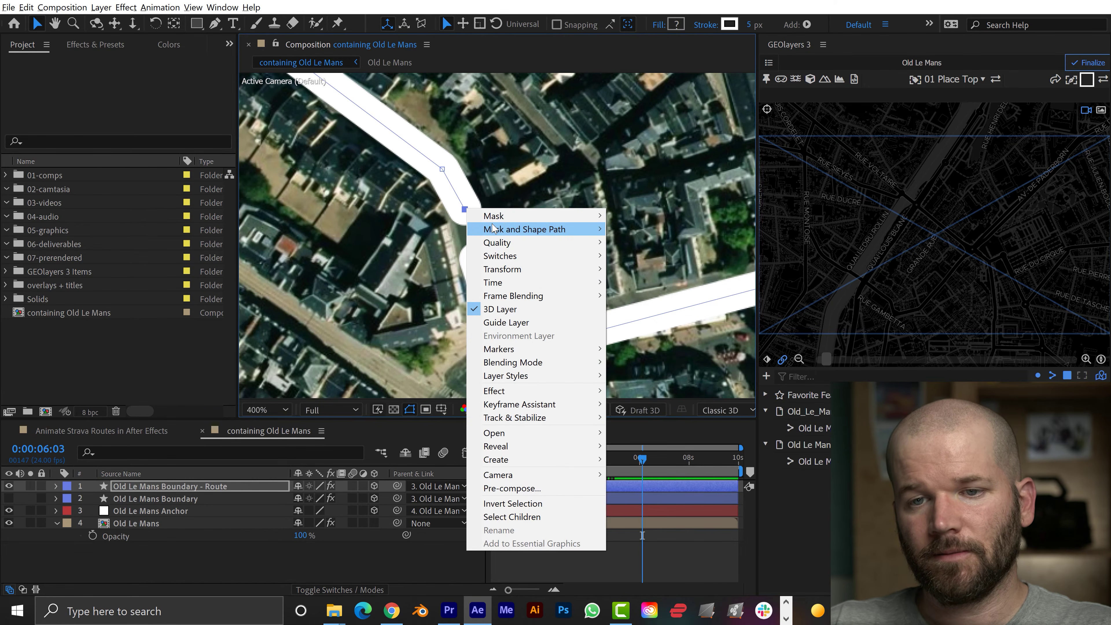
mouse_move(495, 229)
left_click(633, 243)
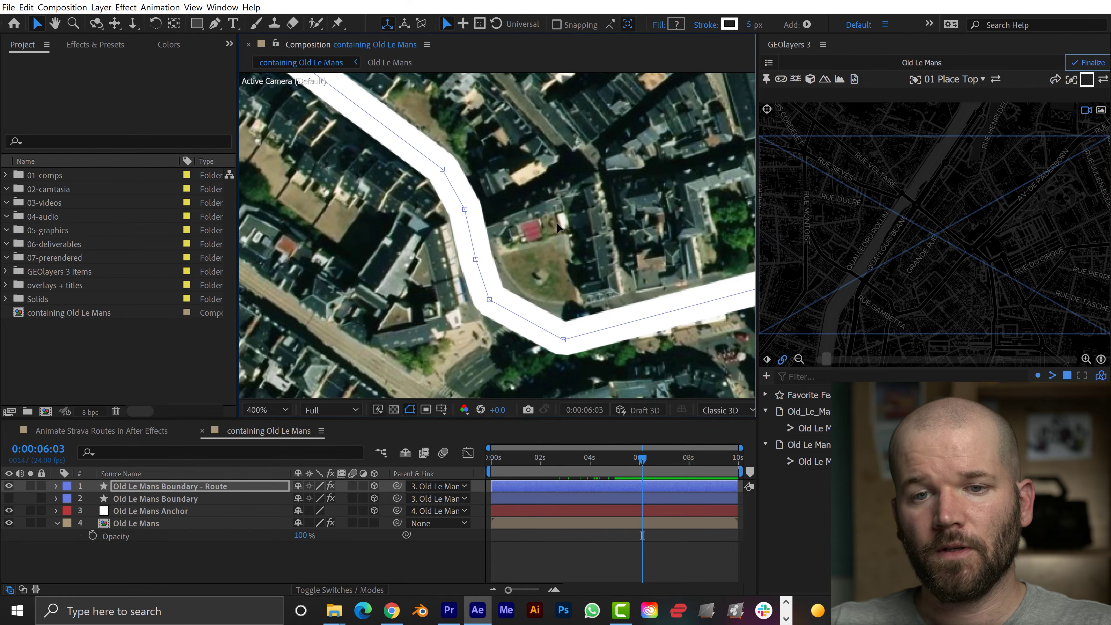
- Add a fill to the contents of the Old Le Mans Boundary - Route shape layer
key("comma")
left_click(55, 486)
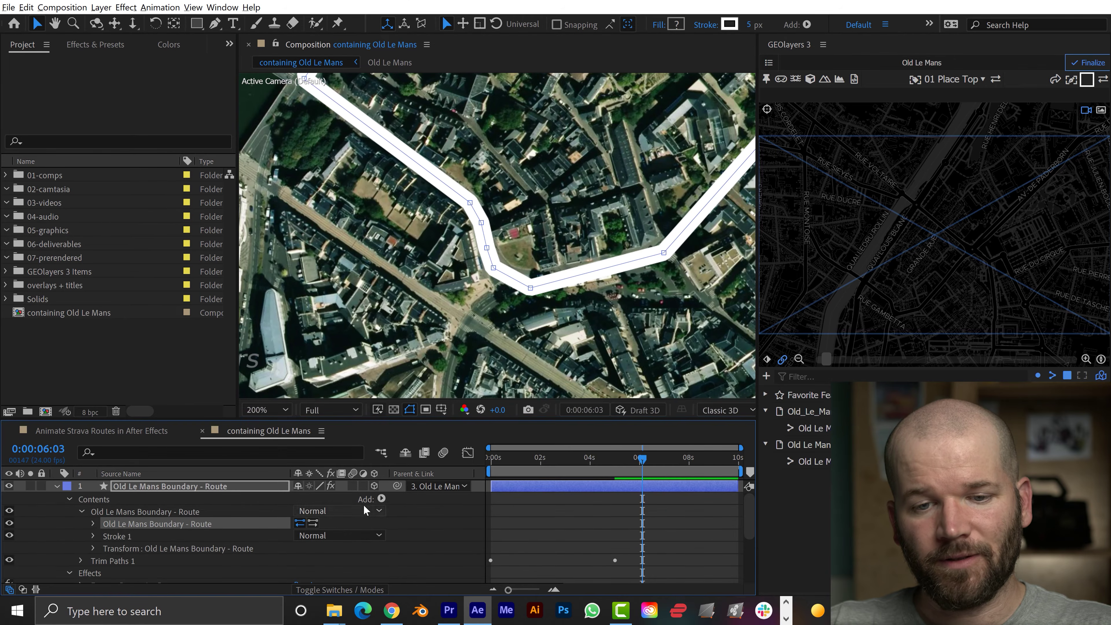
left_click(380, 498)
left_click(193, 278)
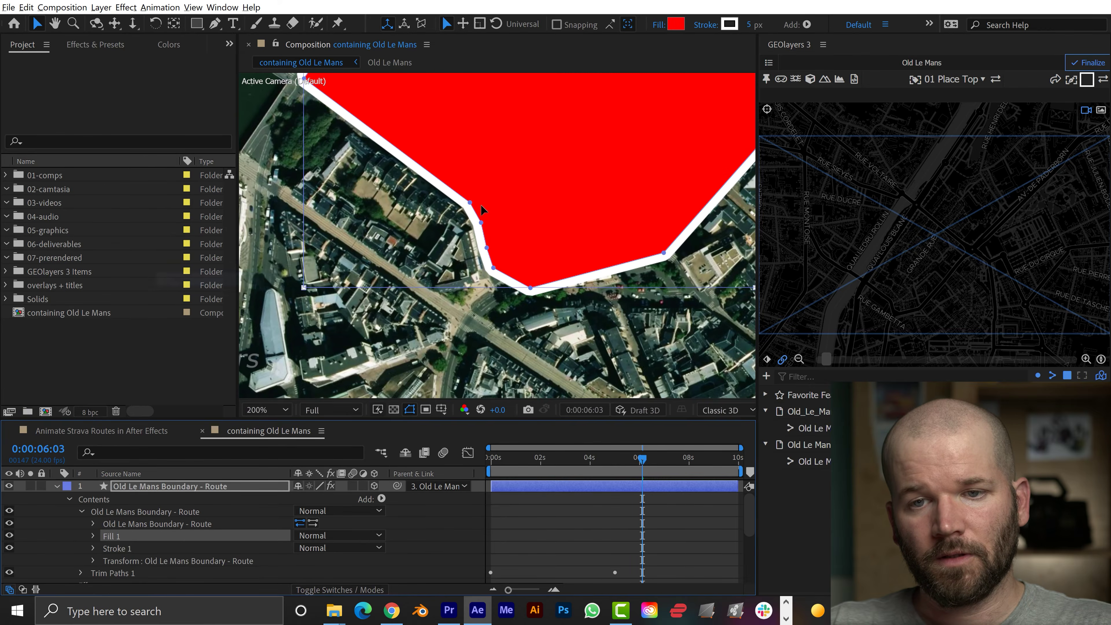
- Set the fill color of the Old Le Mans Boundary - Route shape to white
scroll(530, 174, "down", 1)
key("space")
left_click_drag(530, 174, 466, 308)
scroll(476, 265, "down", 1)
key("space")
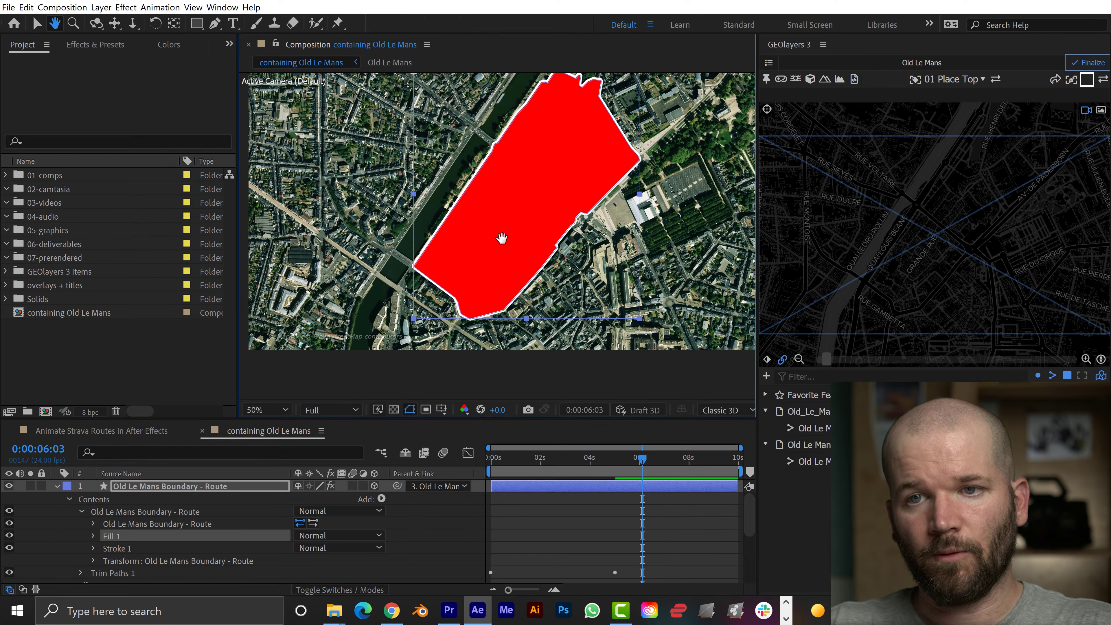
left_click_drag(502, 237, 475, 276)
key("v")
left_click(676, 24)
left_click(643, 336)
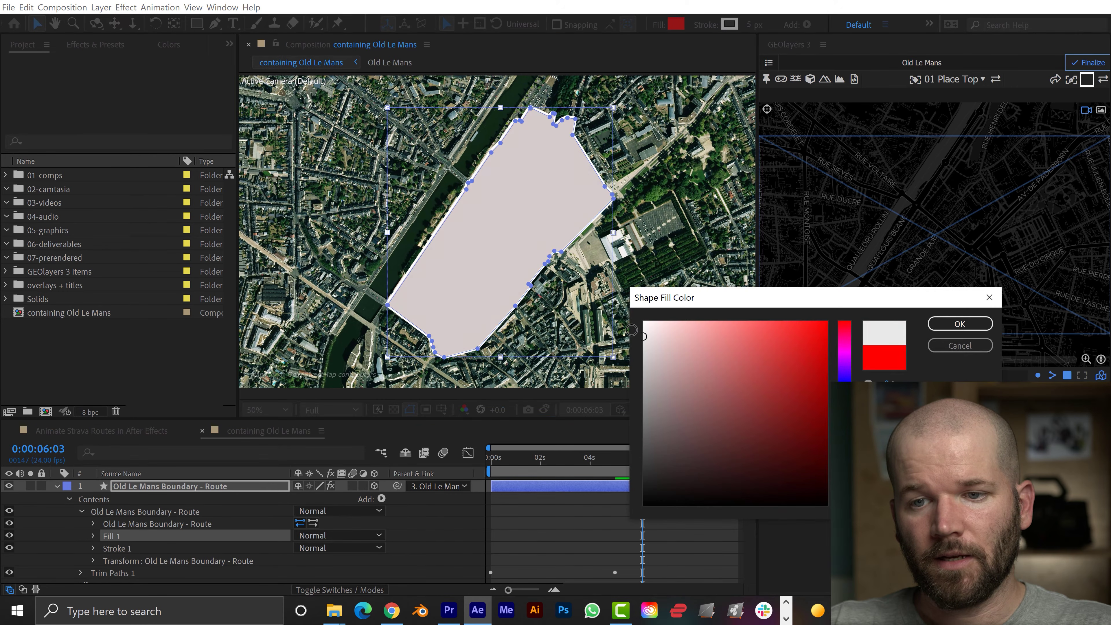
left_click(642, 321)
left_click(959, 323)
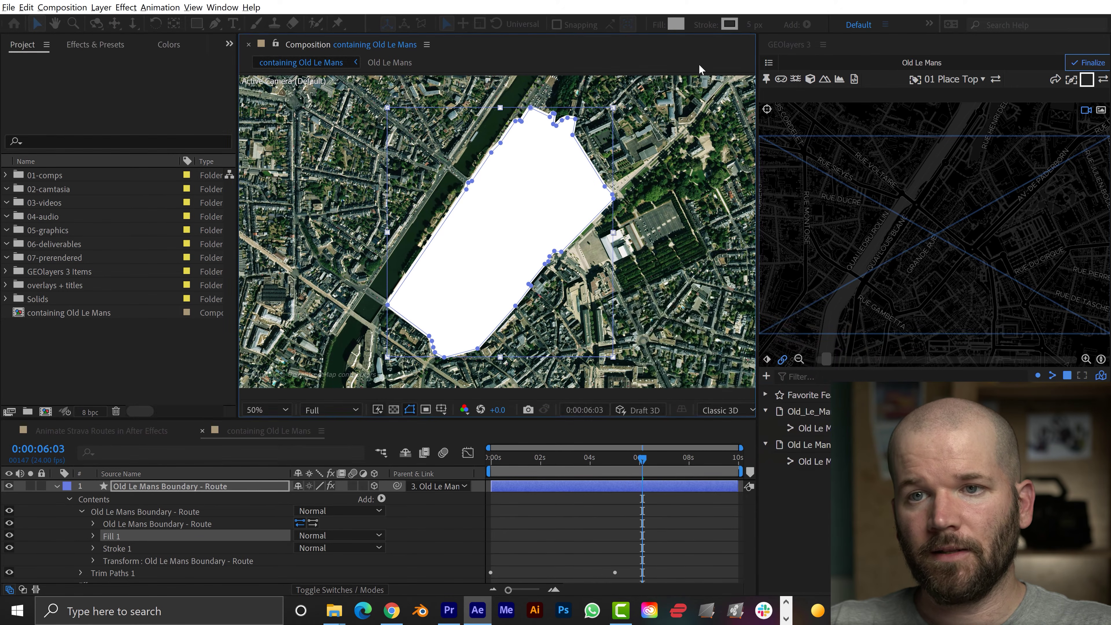
- Lower the opacity of the route shape's fill so the satellite imagery shows through it
left_click(654, 25)
left_click_drag(750, 293, 707, 299)
left_click(698, 344)
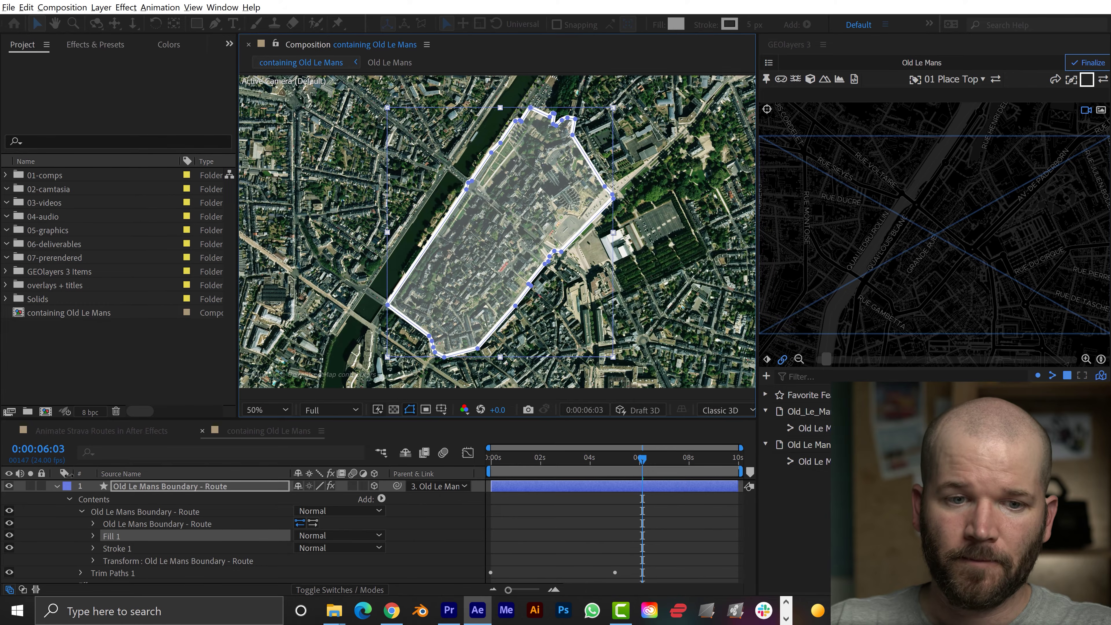
- Collapse the route layer's properties and set the opacity of the Old Le Mans map layer to 69%
left_click(56, 486)
left_click(127, 525)
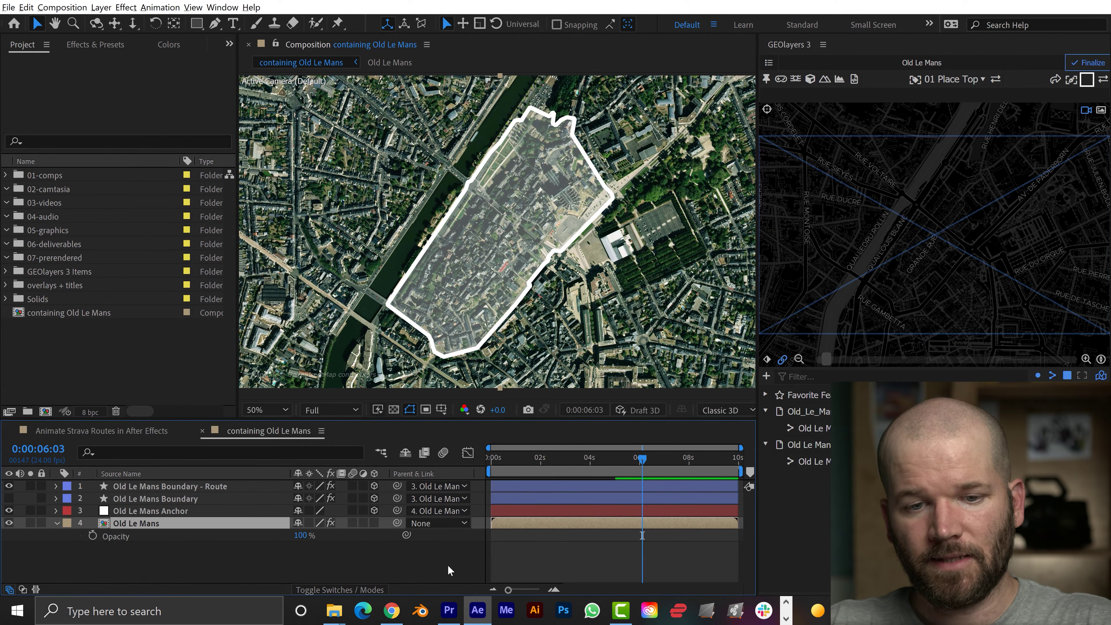
left_click_drag(300, 535, 284, 541)
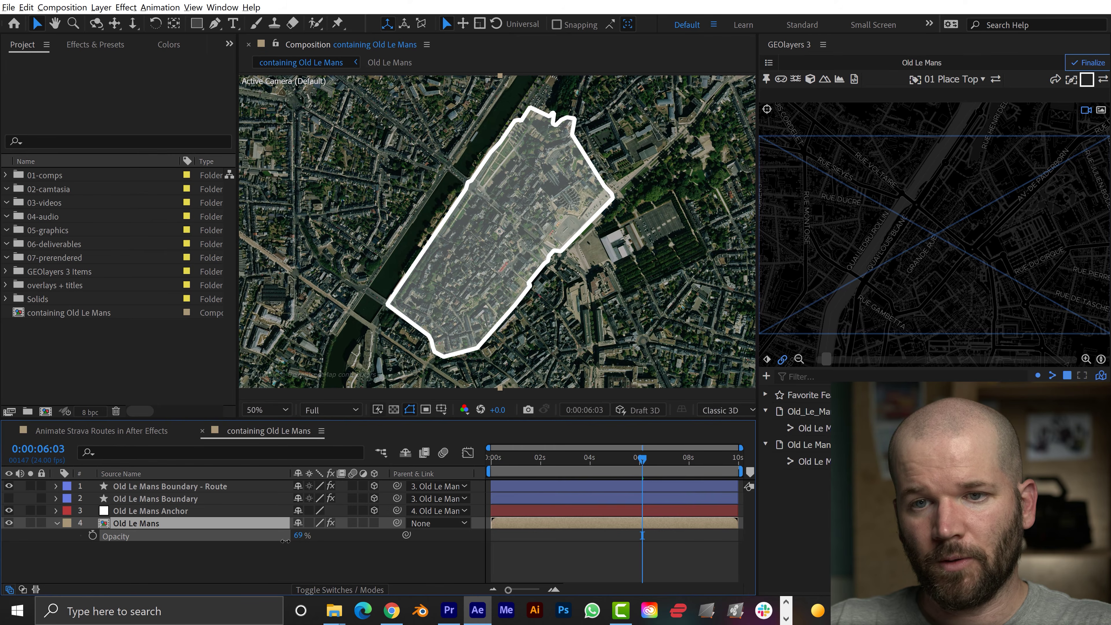
left_click(204, 572)
scroll(578, 245, "down", 2)
key("h")
left_click_drag(580, 240, 575, 241)
scroll(545, 250, "up", 2)
key("v")
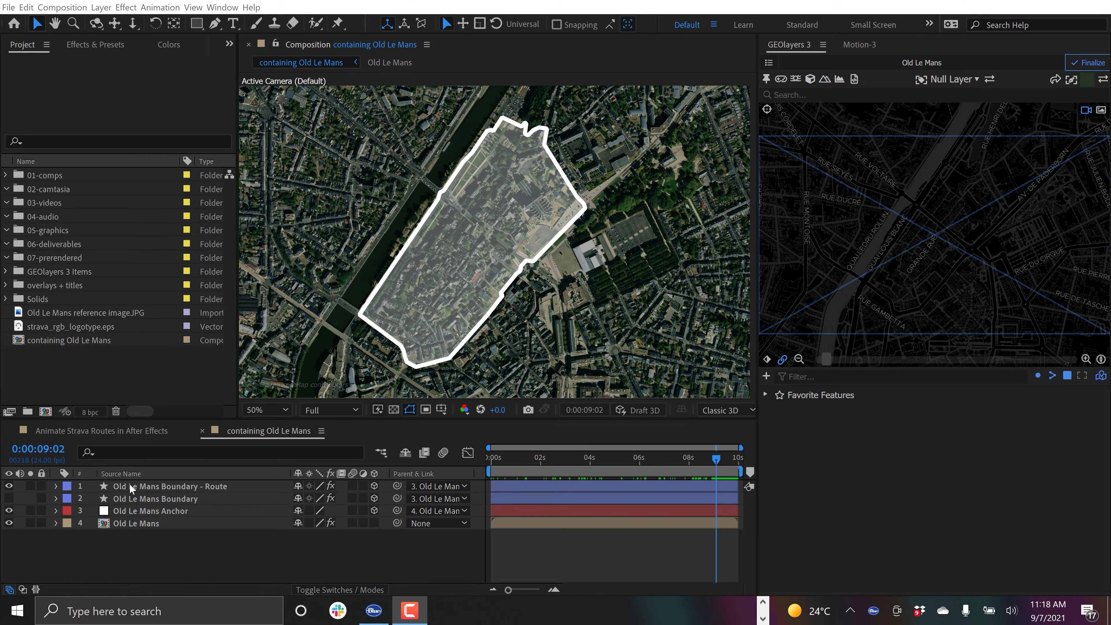
- Set the fill of the Old Le Mans Boundary - Route shape layer to None
left_click(171, 486)
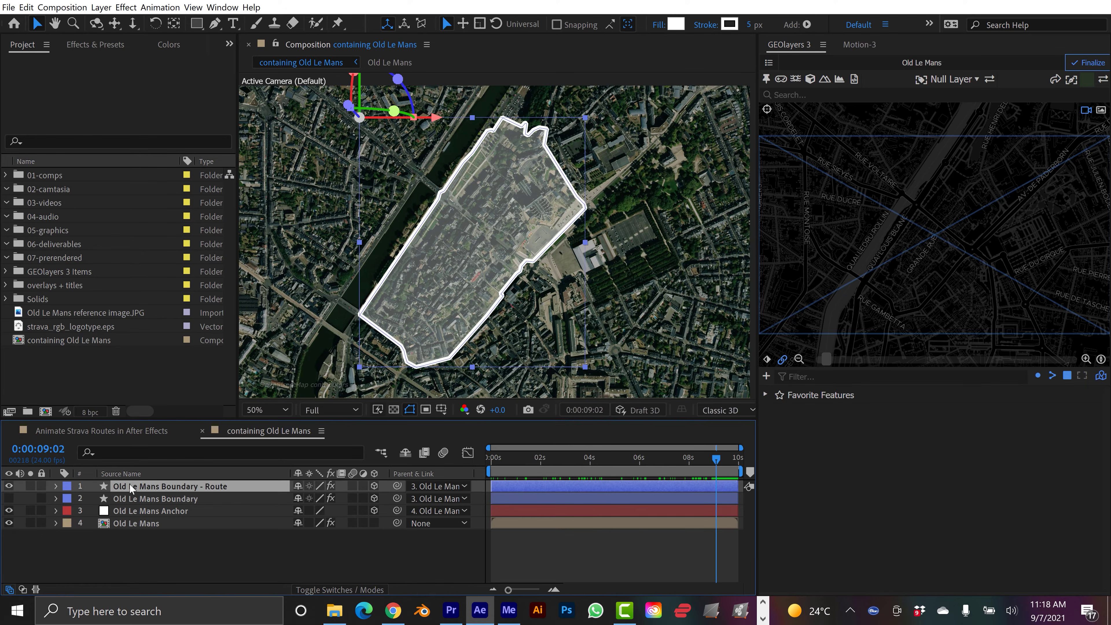
left_click(669, 32)
left_click(631, 263)
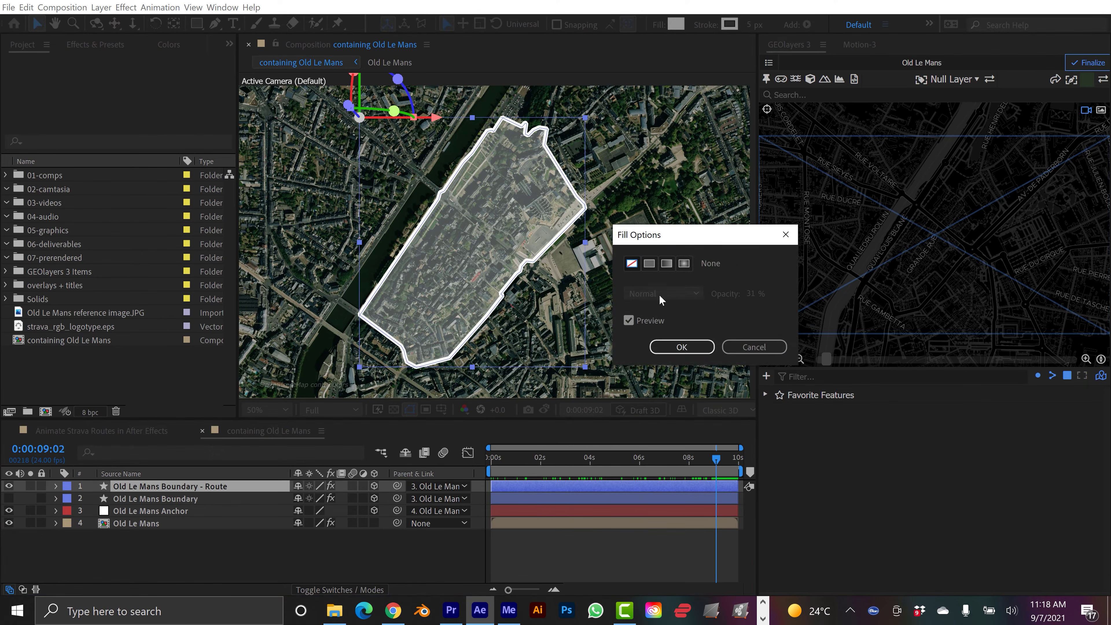
left_click(689, 348)
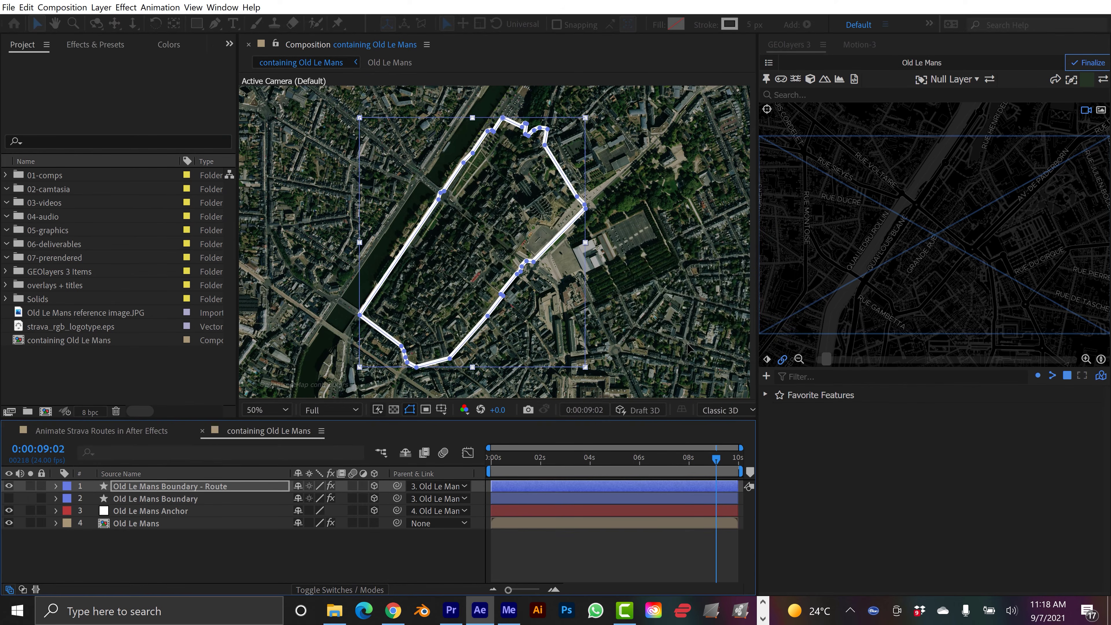
- Set the route's stroke color to the orange sampled from the strava_rgb_logotype.eps preview
left_click(64, 327)
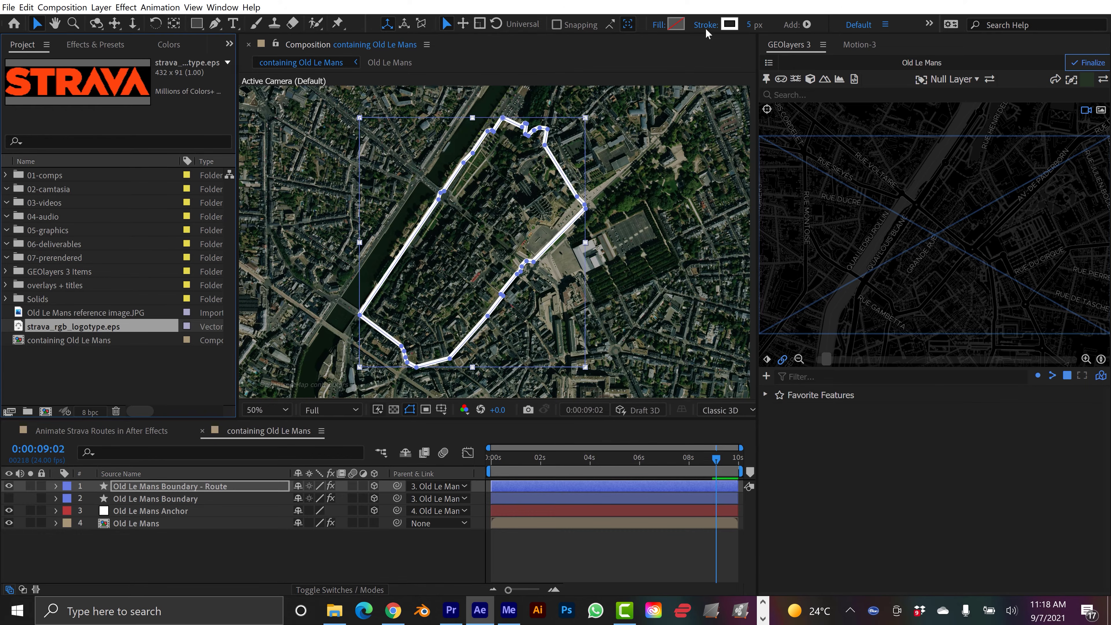
left_click(729, 25)
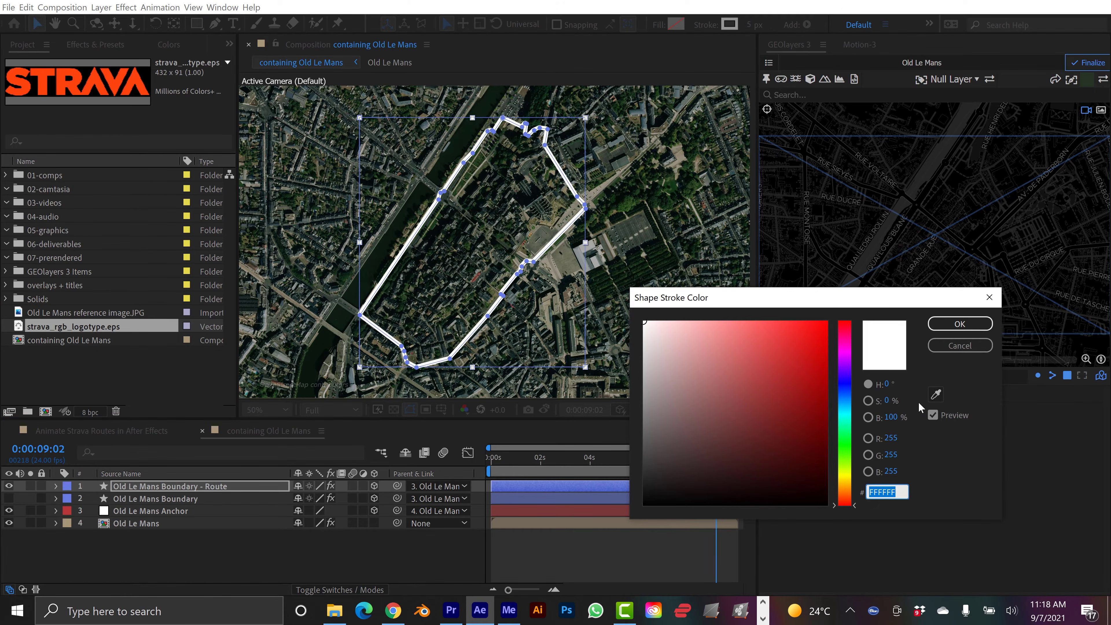
left_click(935, 394)
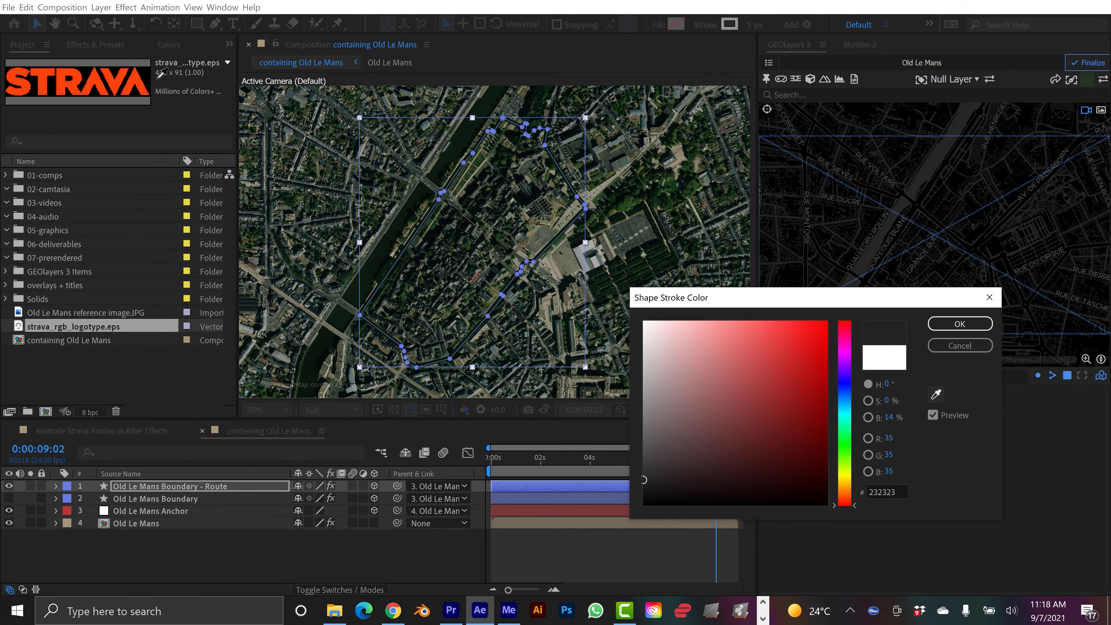
left_click(121, 77)
left_click(959, 325)
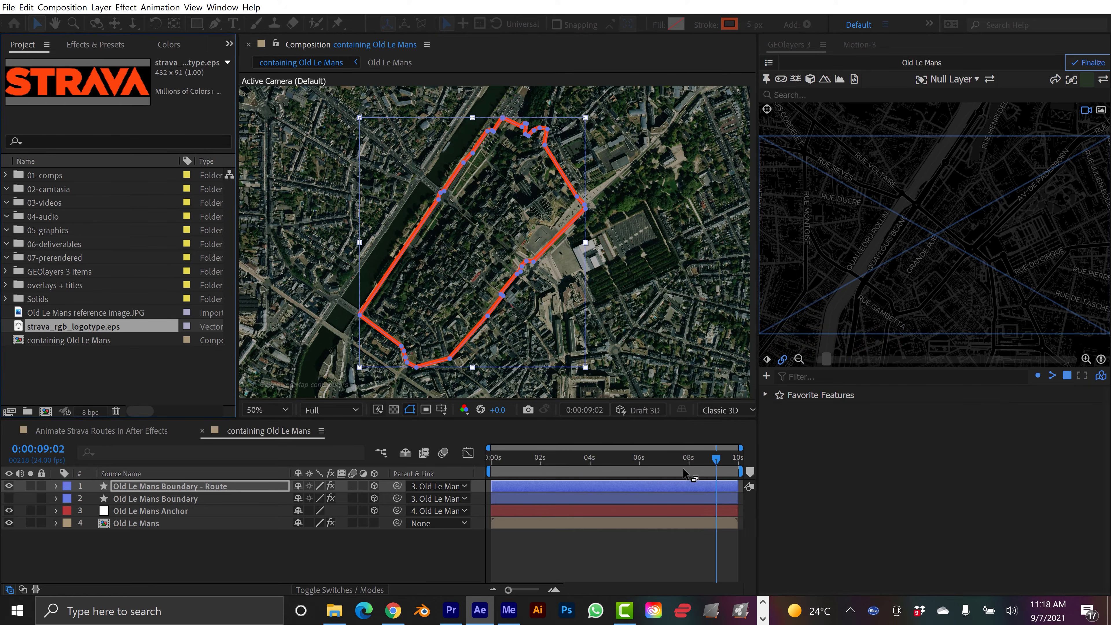
- Reveal the route layer's trim End keyframes and apply Motion-3's easing preset with 75 in and 33 out to both
left_click(614, 489)
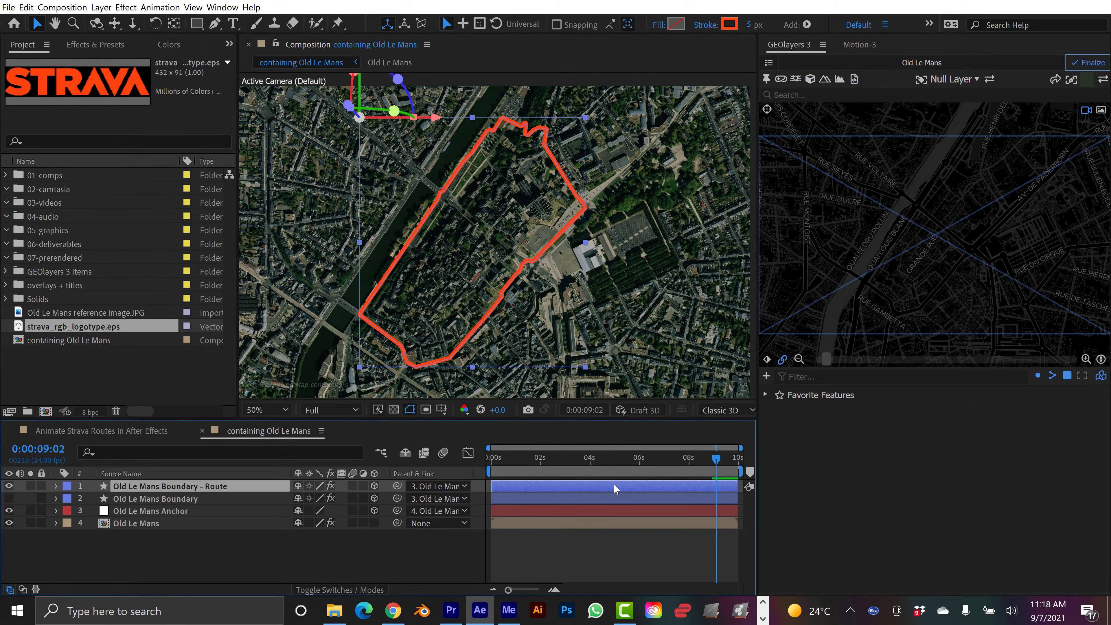
key("u")
left_click_drag(711, 500, 488, 496)
left_click(860, 45)
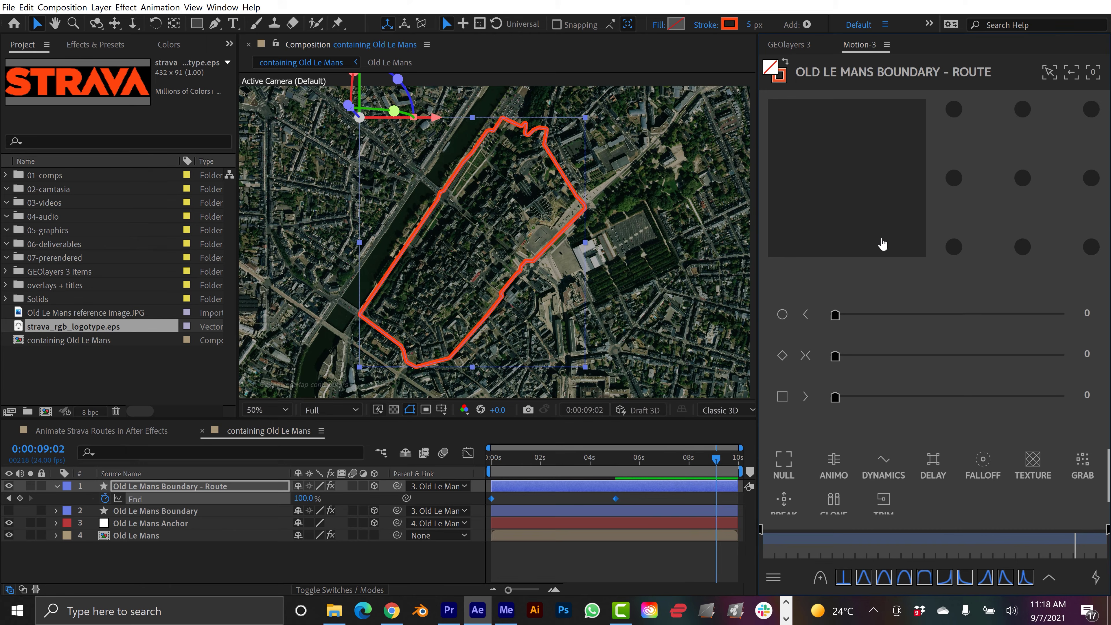
left_click(1047, 571)
left_click(796, 543)
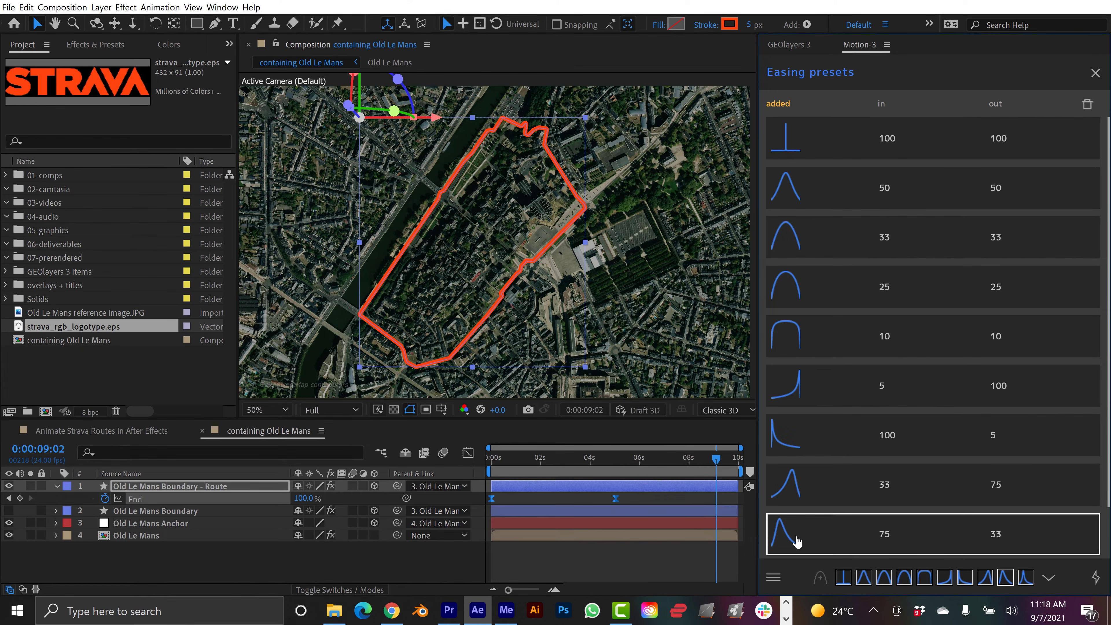
- End the composition's work area at 0:00:06:00 and clear the selection
left_click_drag(652, 459, 638, 464)
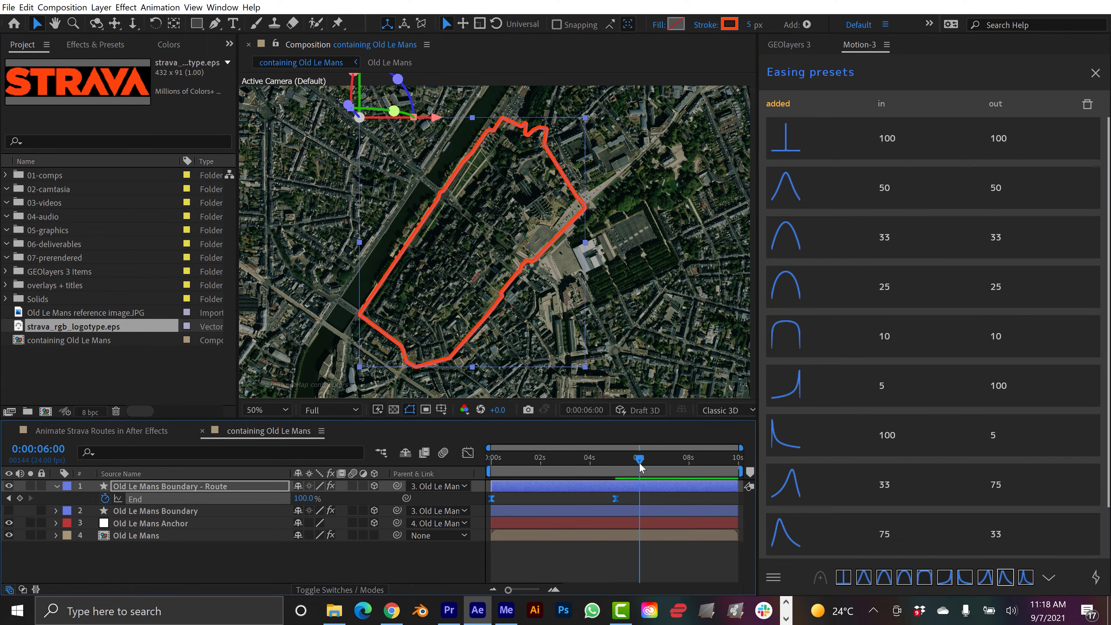
key("n")
left_click(376, 578)
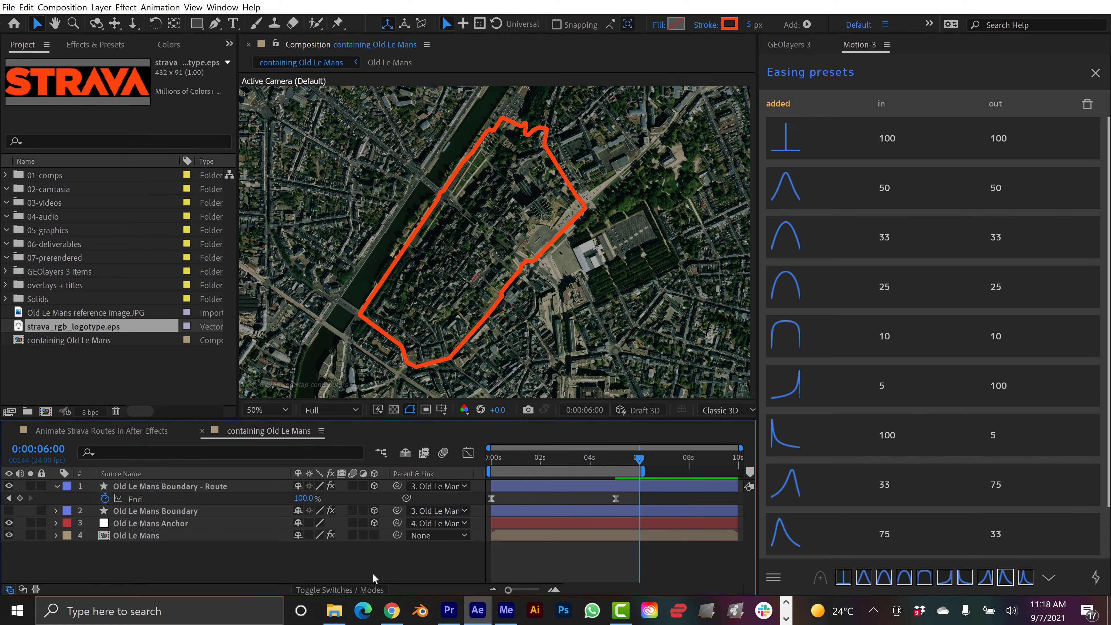
- Set a vertex on the bend near the southern end of the boundary as the route path's first vertex
left_click_drag(552, 459, 533, 469)
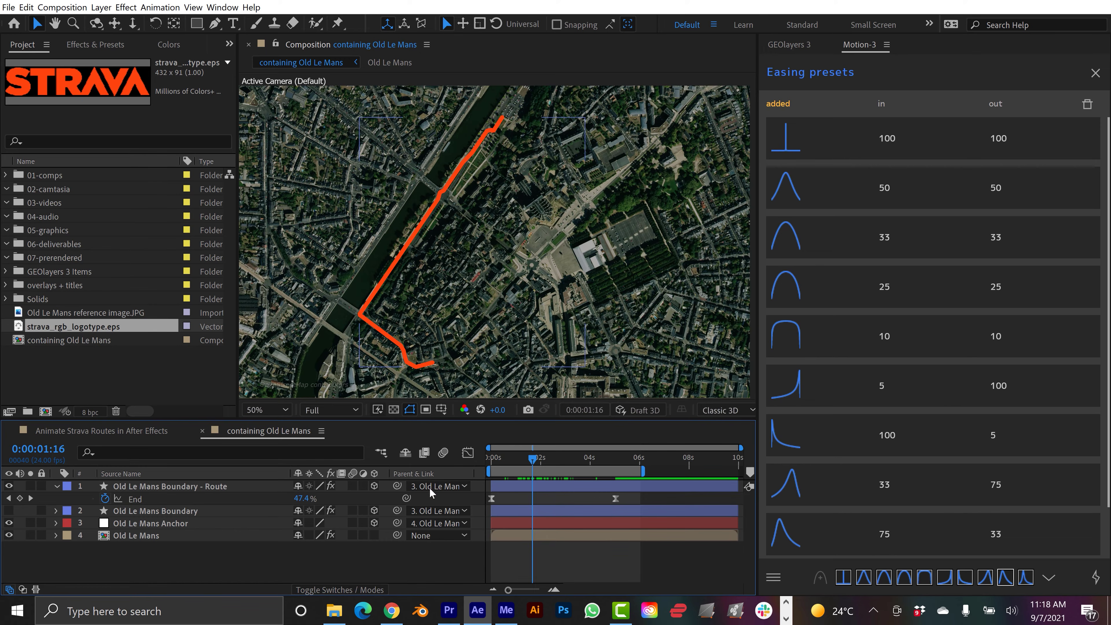
scroll(389, 350, "up", 1)
key("space")
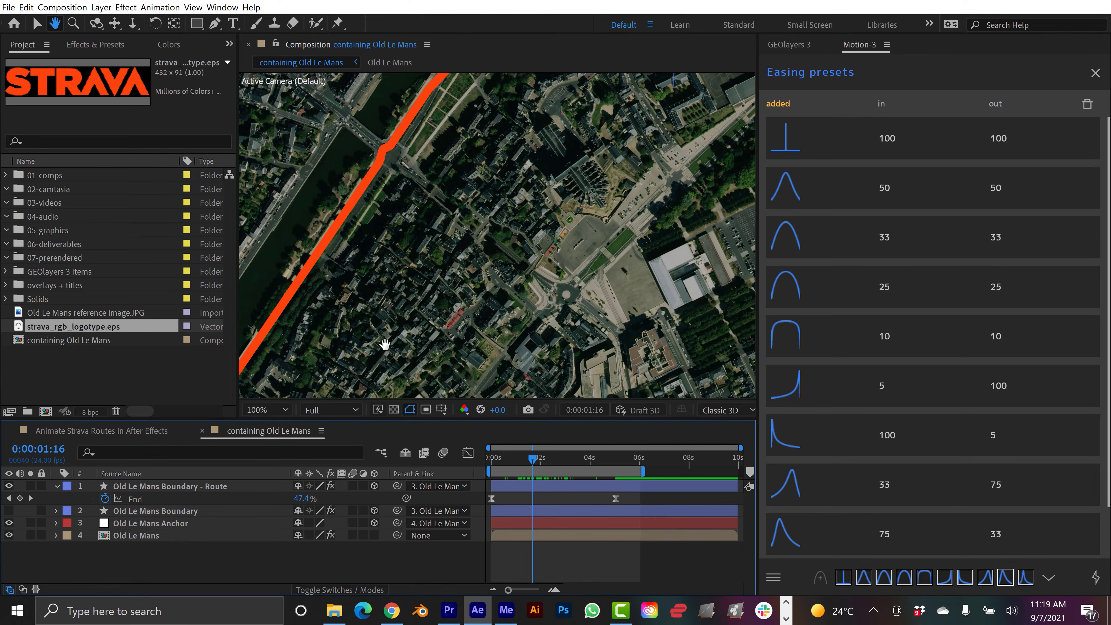
left_click_drag(385, 347, 549, 160)
left_click(466, 272)
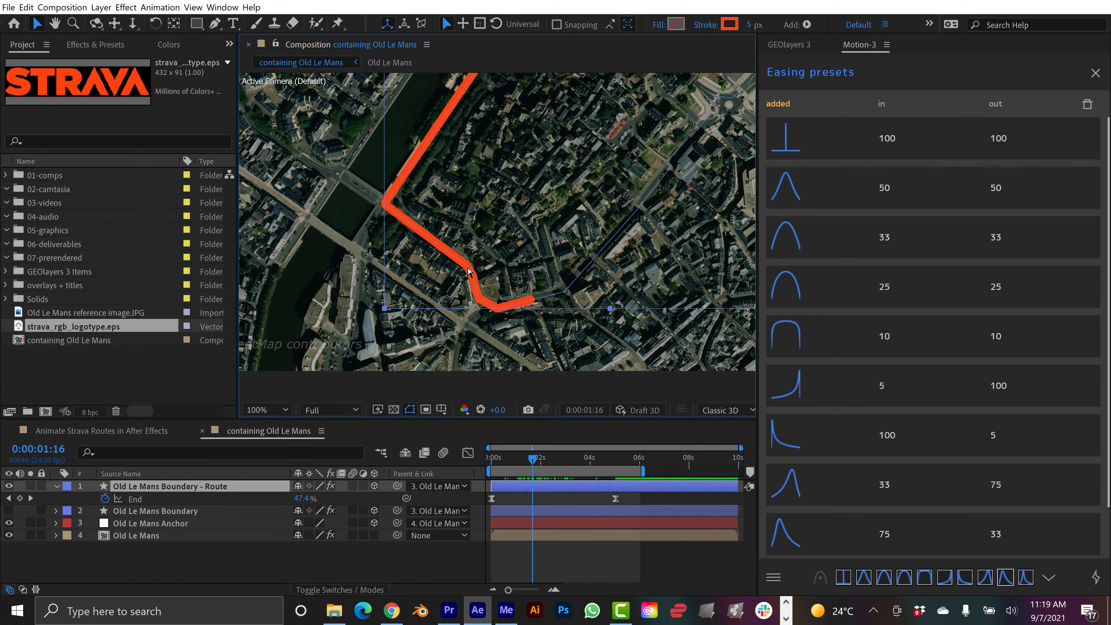
scroll(481, 297, "up", 1)
key("space")
left_click_drag(481, 297, 529, 289)
right_click(528, 279)
mouse_move(530, 277)
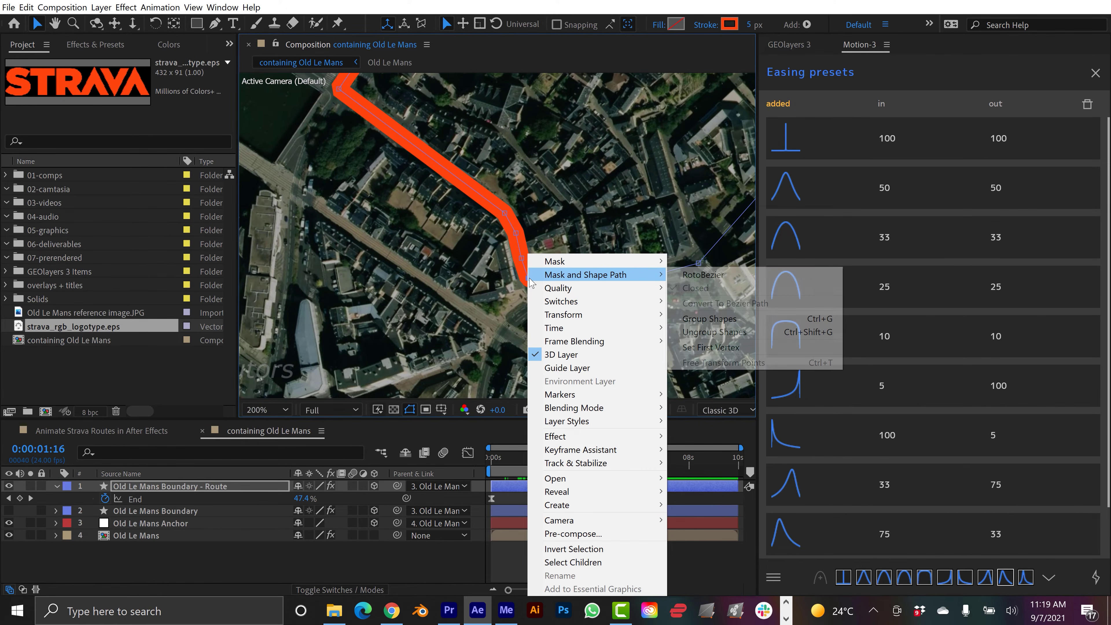
left_click(702, 348)
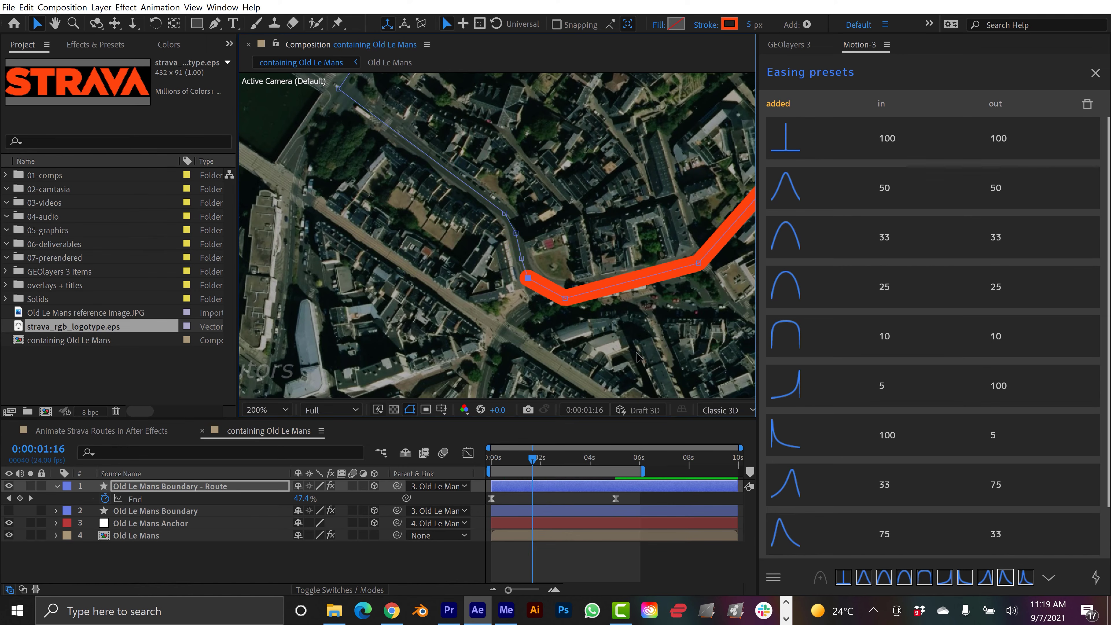
- Reverse the direction of the Old Le Mans Boundary - Route path inside the layer's contents
left_click(56, 485)
left_click(56, 485)
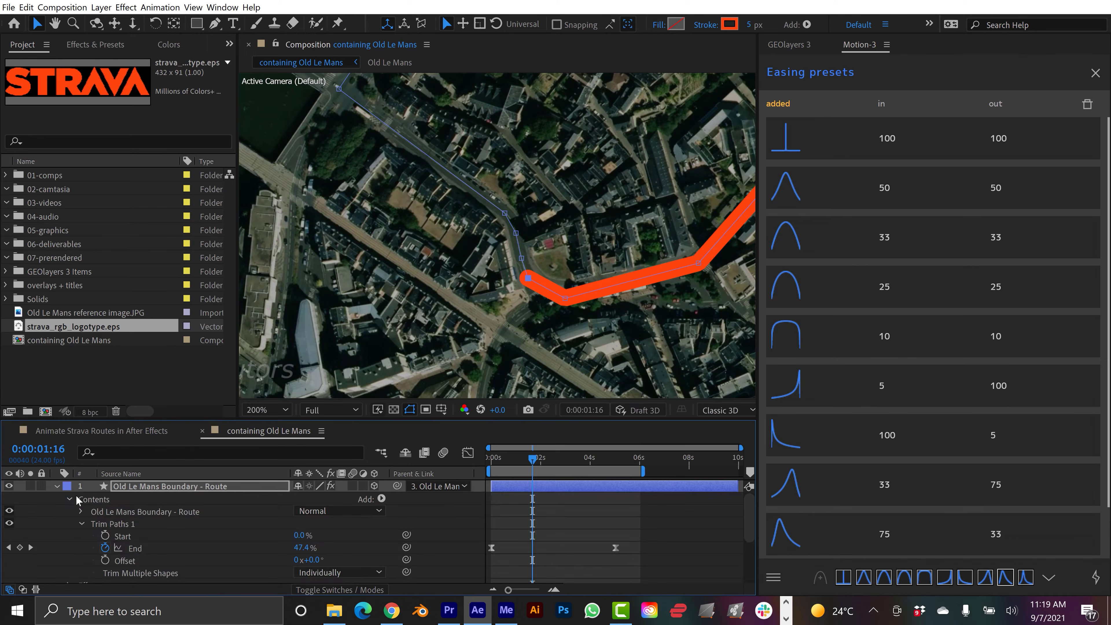
left_click(81, 511)
left_click(158, 521)
left_click(313, 524)
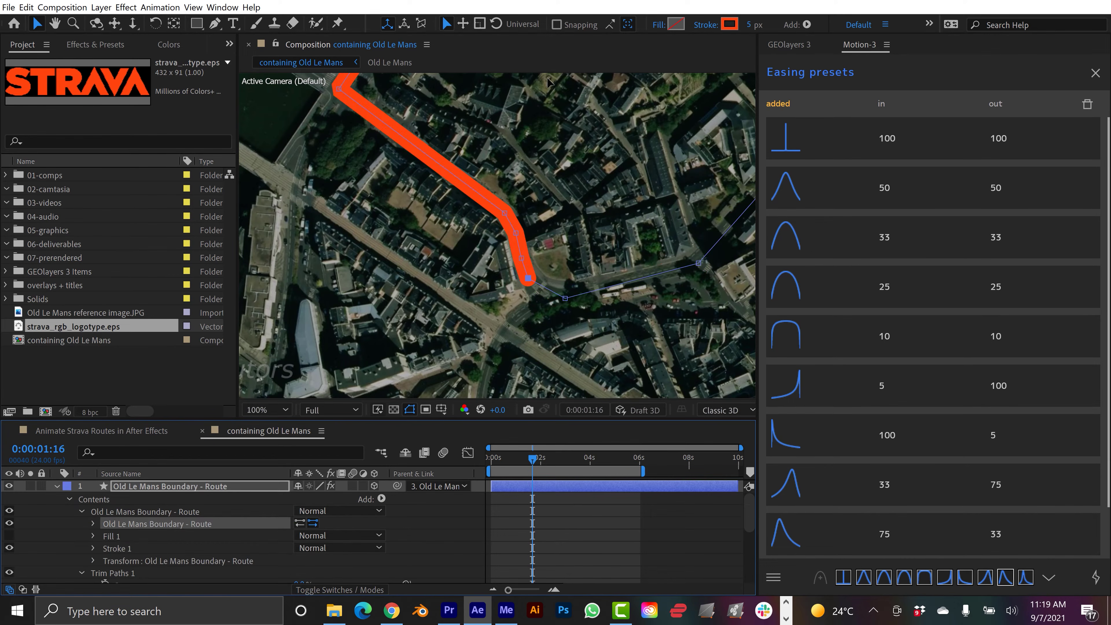
key("h")
scroll(535, 244, "down", 4)
left_click_drag(535, 244, 523, 330)
key("v")
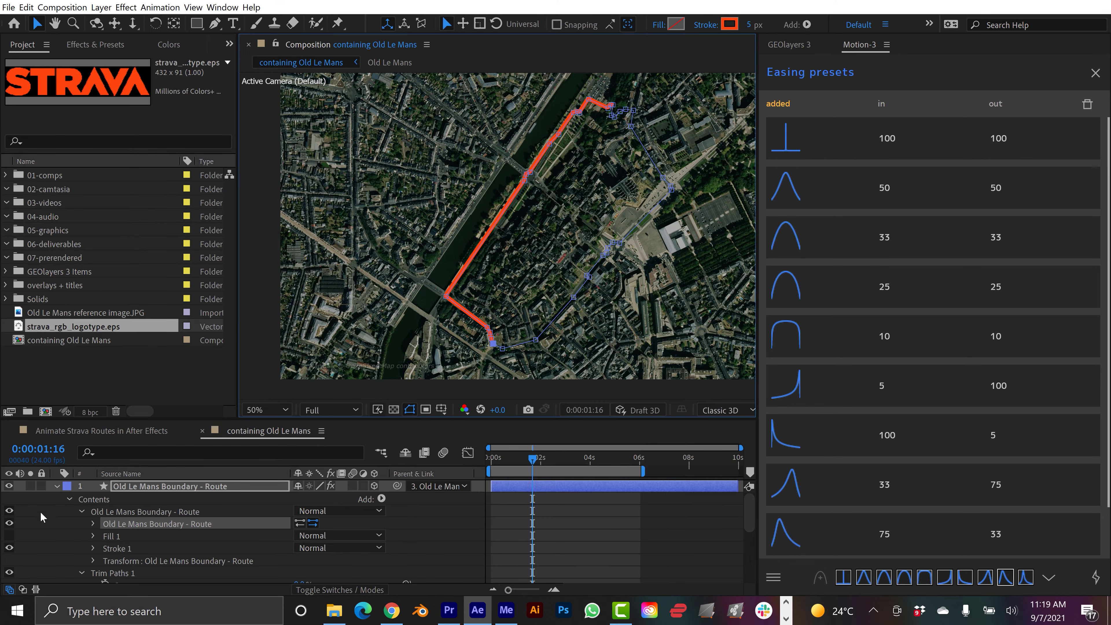
- Show only the route layer's animated properties and preview the boundary animation from the first frame
left_click(56, 486)
key("u")
key("Home")
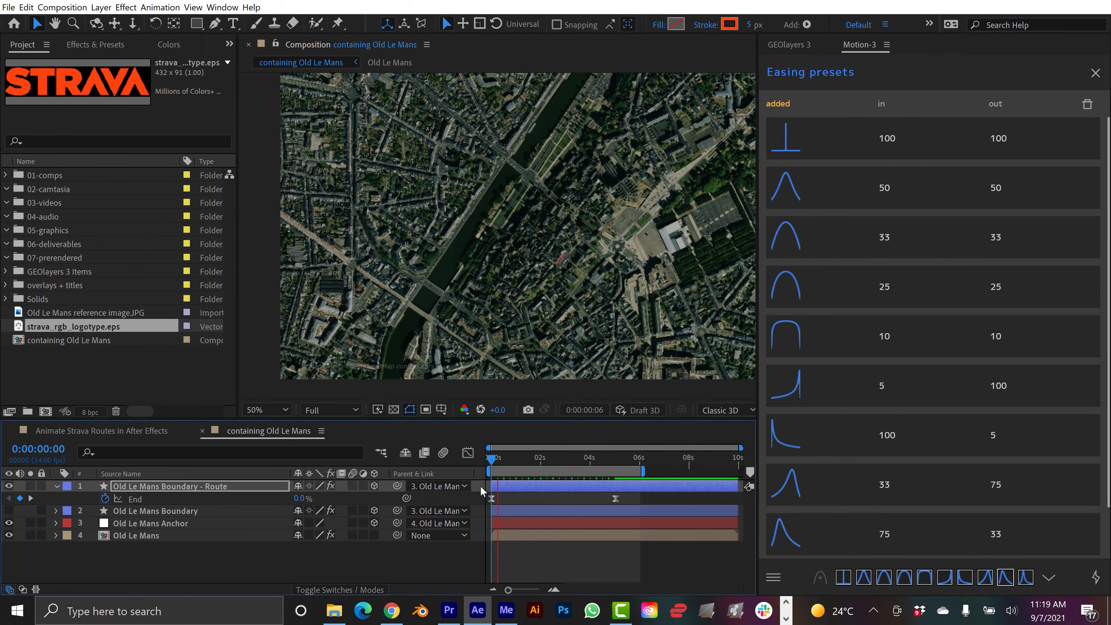
key("space")
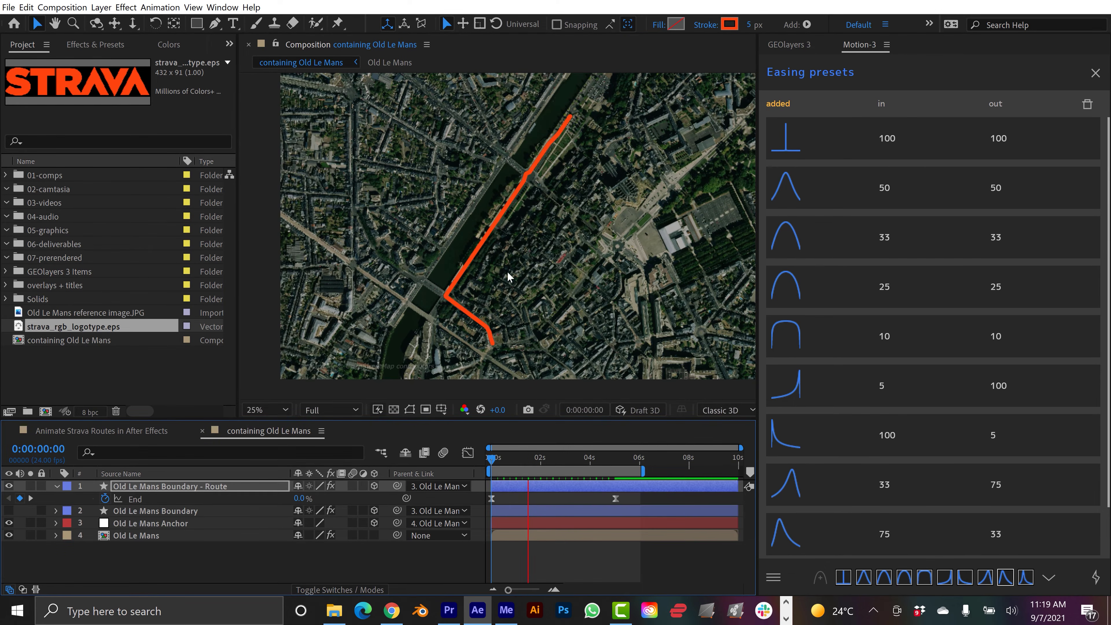
scroll(519, 267, "down", 2)
key("space")
left_click_drag(544, 460, 483, 468)
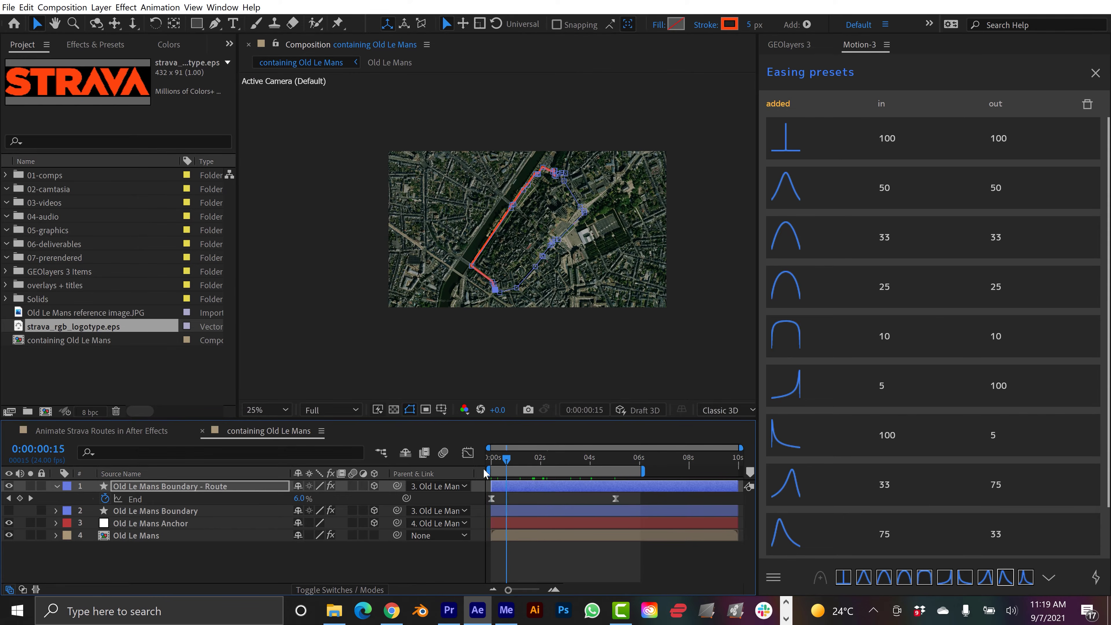
- Keyframe the Old Le Mans map view in GEOlayers 3 at 0:00:05:01, where the route animation ends
left_click(156, 535)
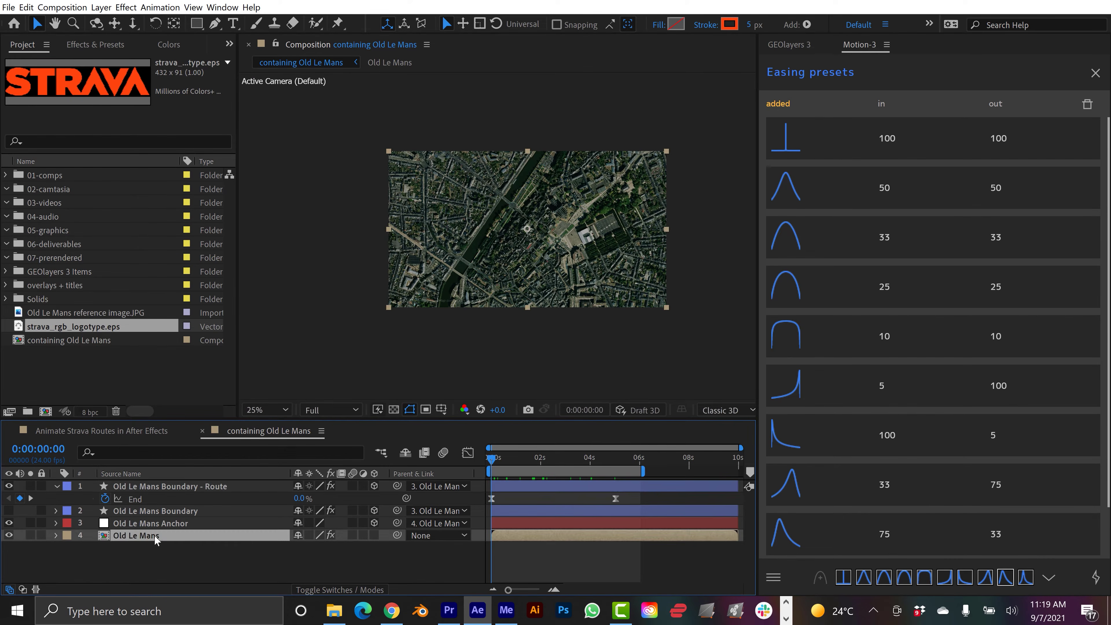
left_click(802, 46)
left_click_drag(528, 465, 616, 467)
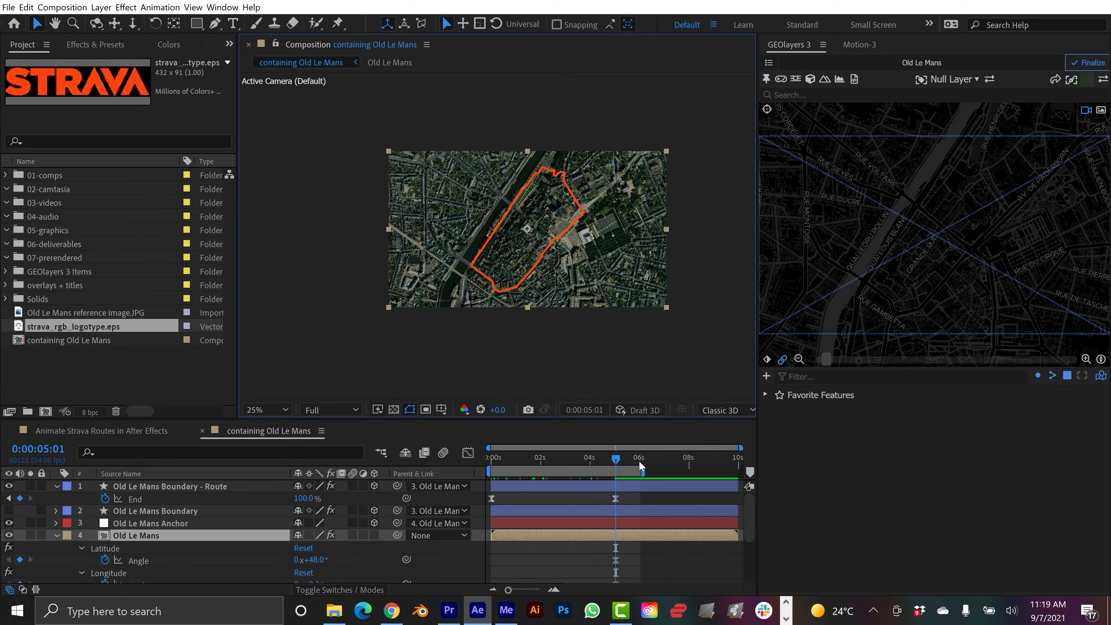
- Zoom the Old Le Mans map out to a zoom value of 14.05 at the first frame
key("Home")
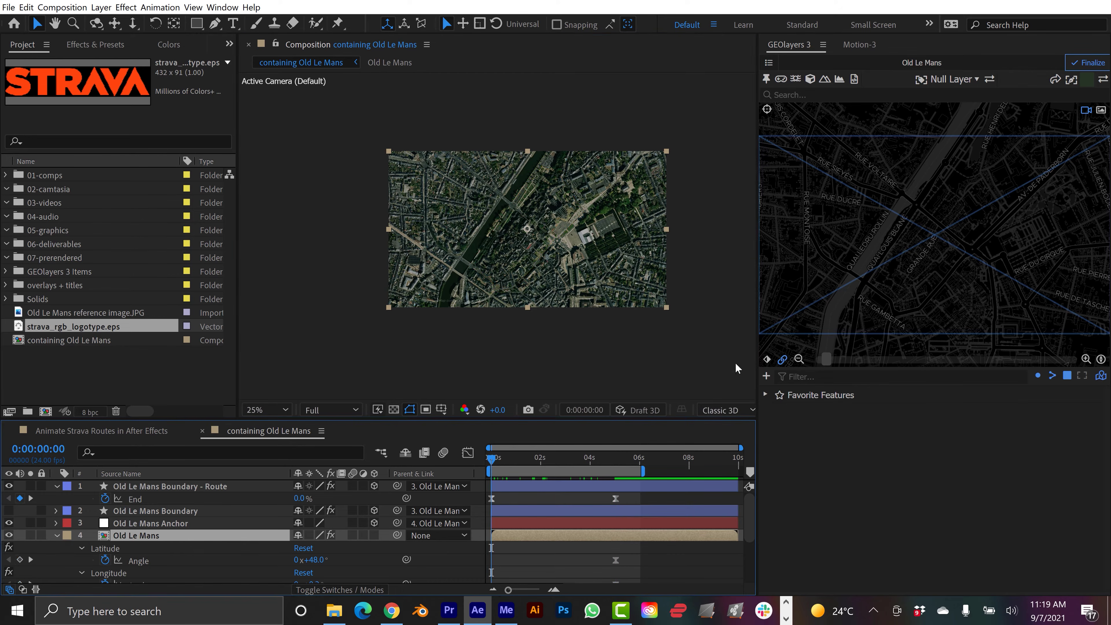
left_click(799, 359)
left_click(798, 358)
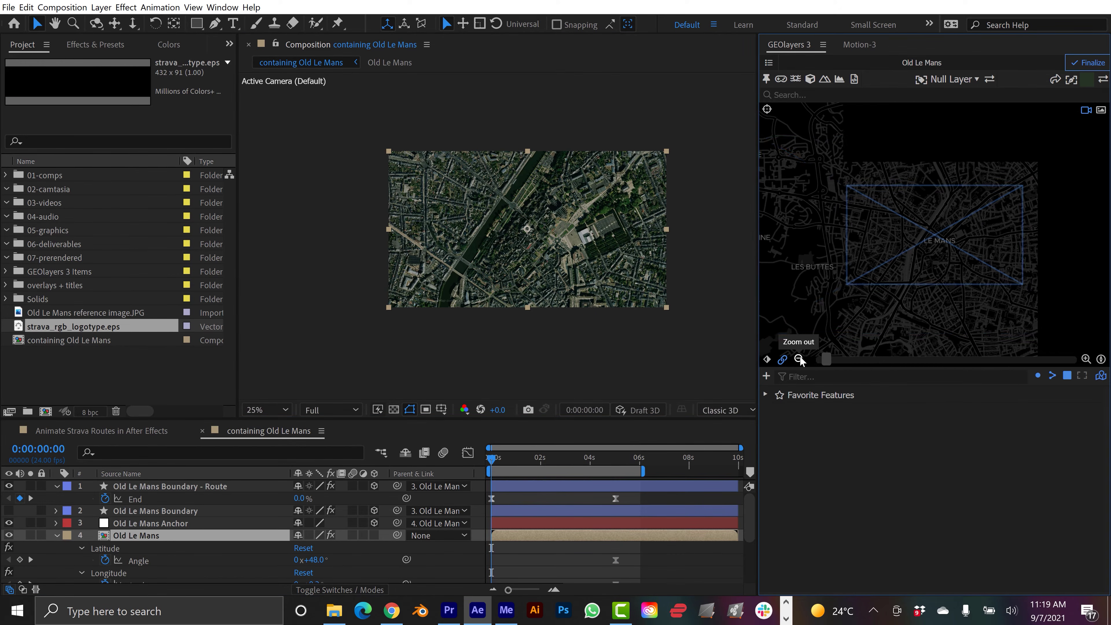
left_click(799, 358)
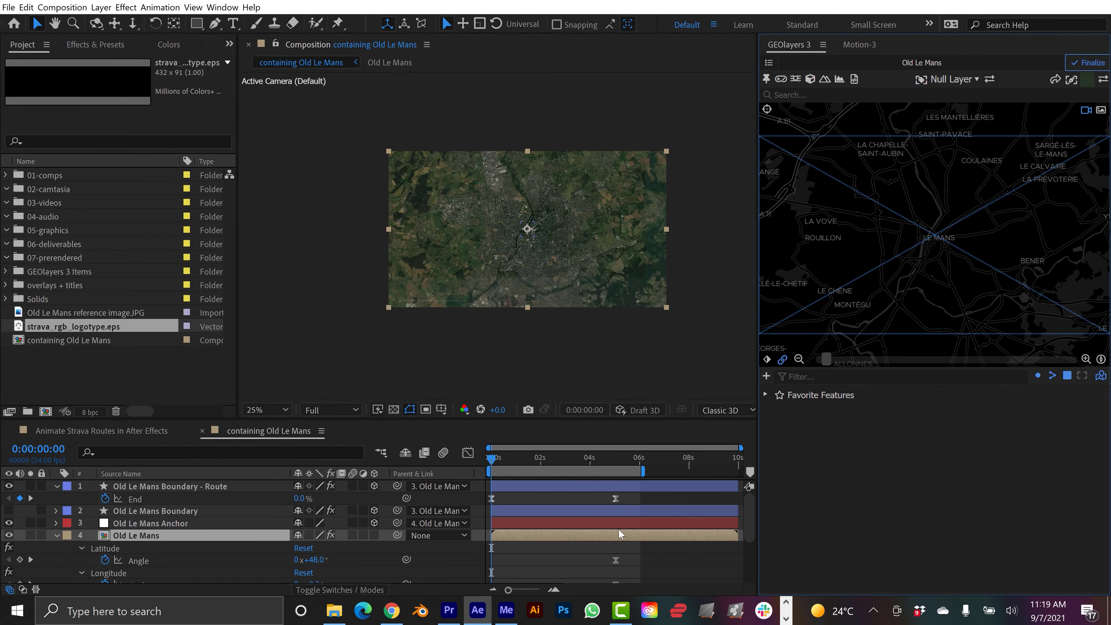
- Set the map's Bearing angle to 17° at the first frame
scroll(581, 540, "down", 3)
scroll(580, 536, "up", 3)
scroll(578, 538, "down", 3)
left_click_drag(313, 566, 579, 527)
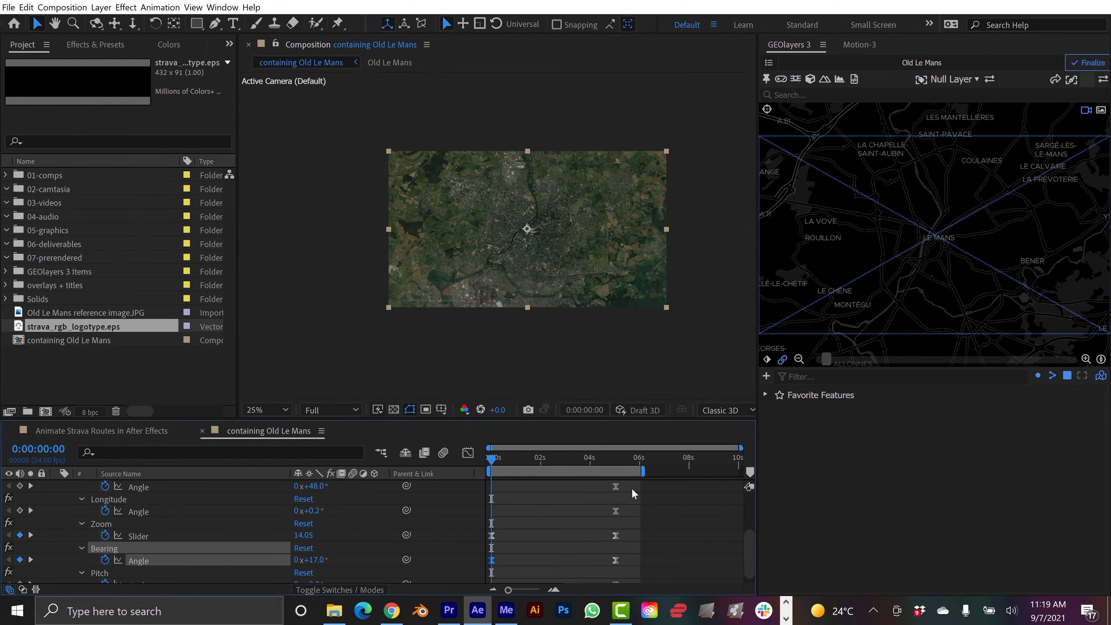
- Select all the map view keyframes and ease them with Motion-3's preset of 75 in and 33 out
left_click_drag(632, 488, 477, 596)
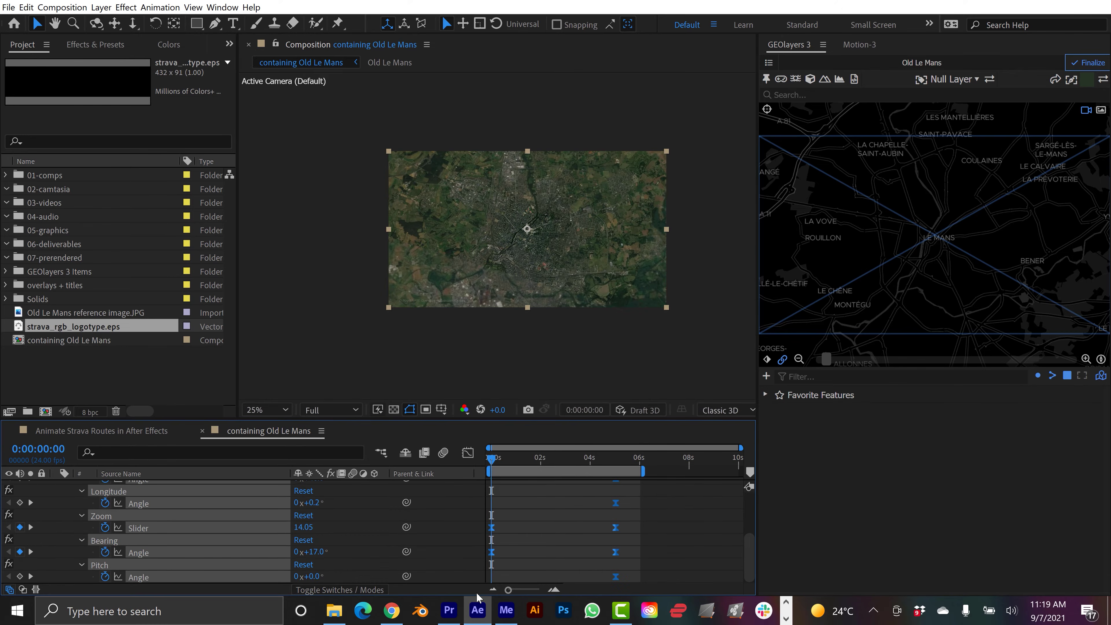
left_click(876, 48)
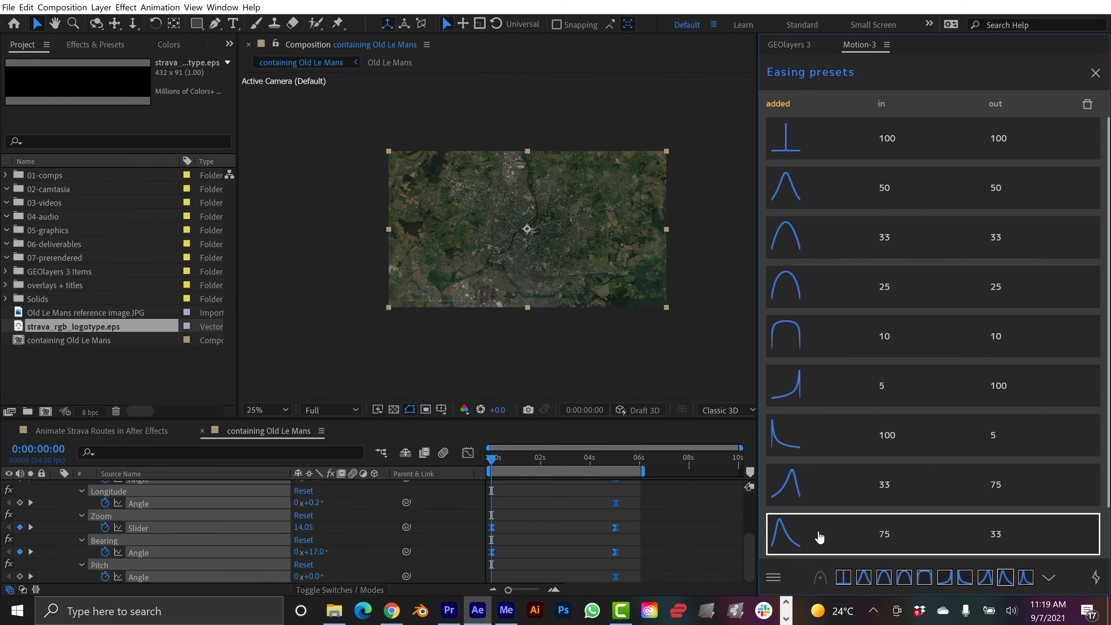
- Finalize the Old Le Mans mapcomp in GEOlayers 3
left_click(796, 47)
scroll(574, 252, "up", 1)
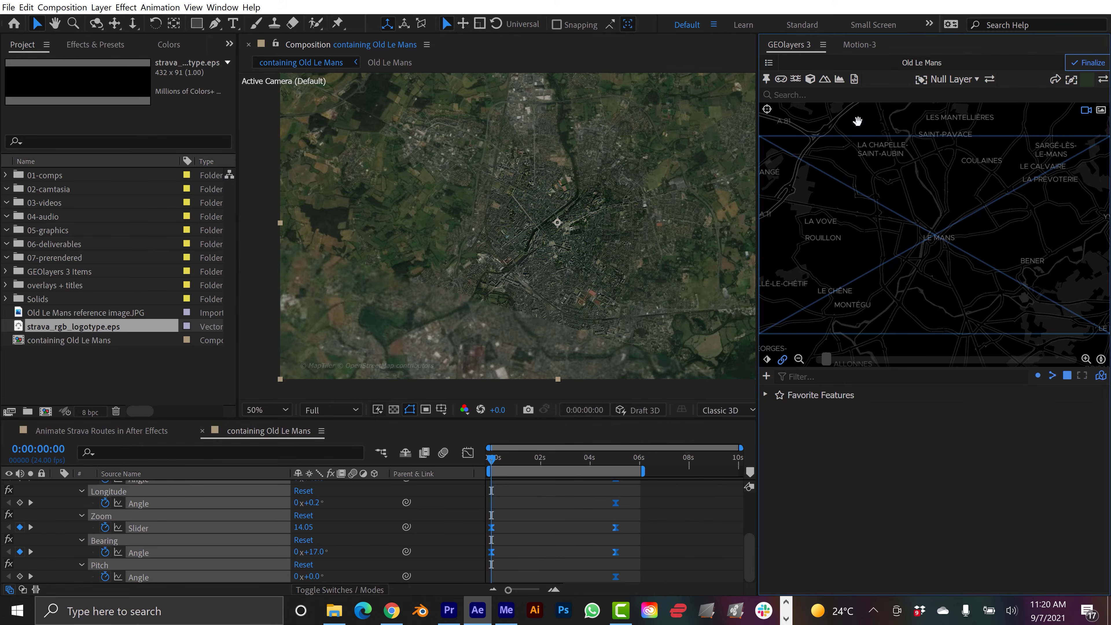
left_click(1086, 65)
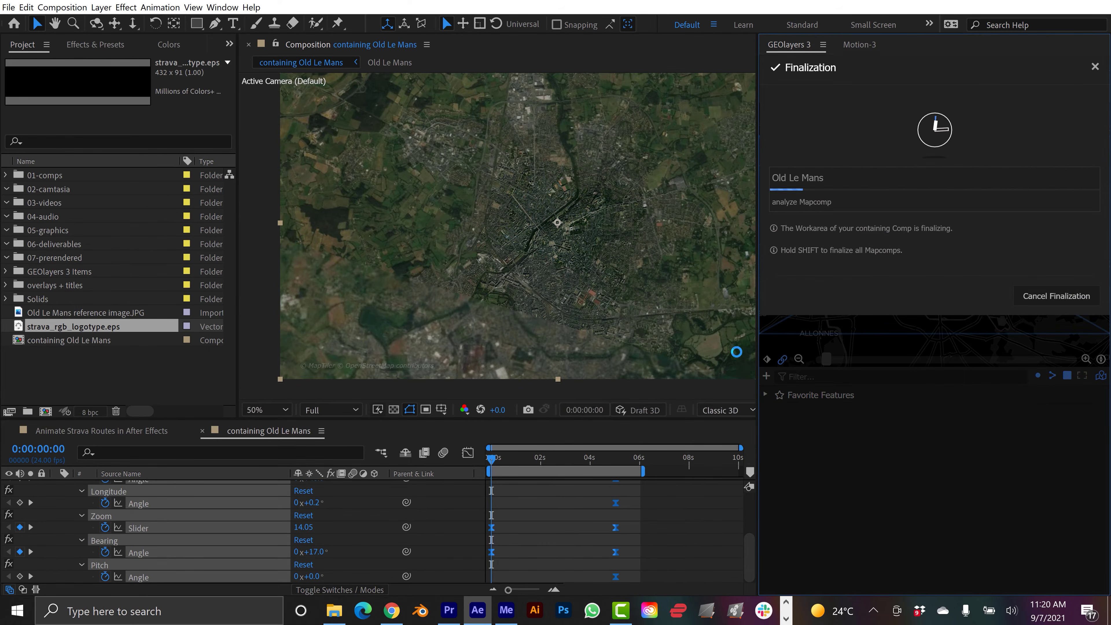